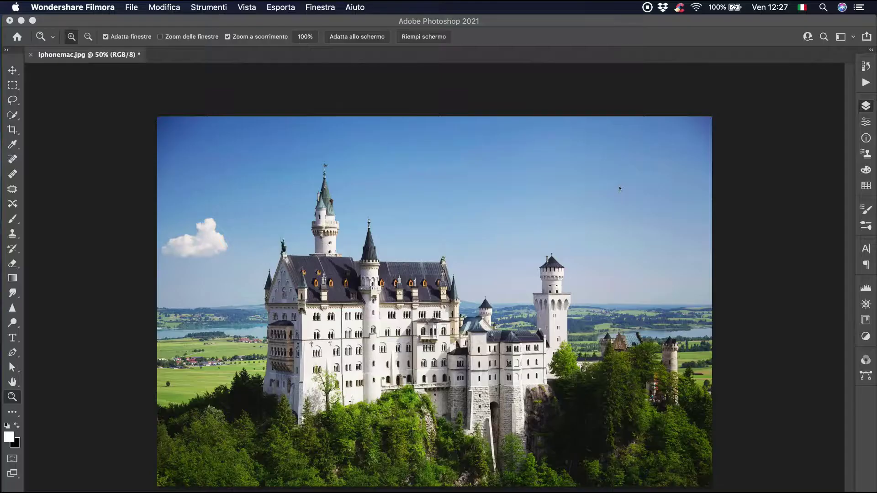
Step: Make the castello layer active and auto-select the castle with Selezione > Soggetto
{"action": "left_click", "coordinate": [689, 170]}
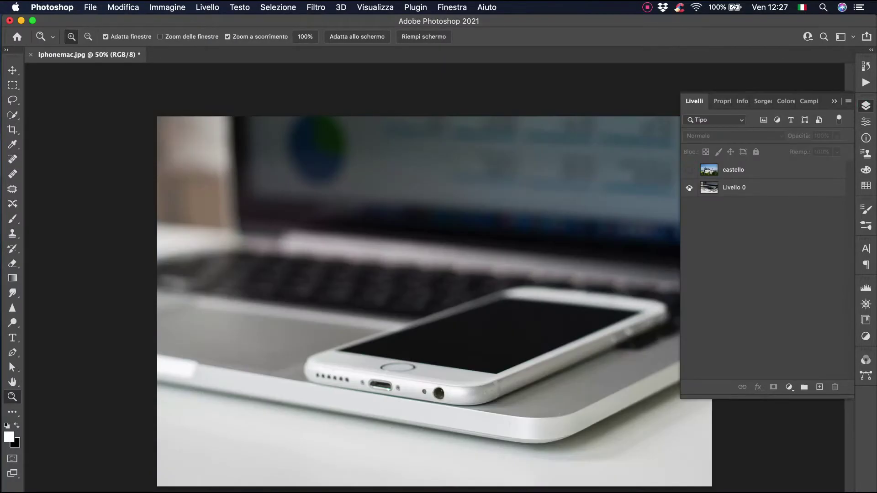
{"action": "left_click", "coordinate": [689, 170]}
{"action": "left_click", "coordinate": [732, 170]}
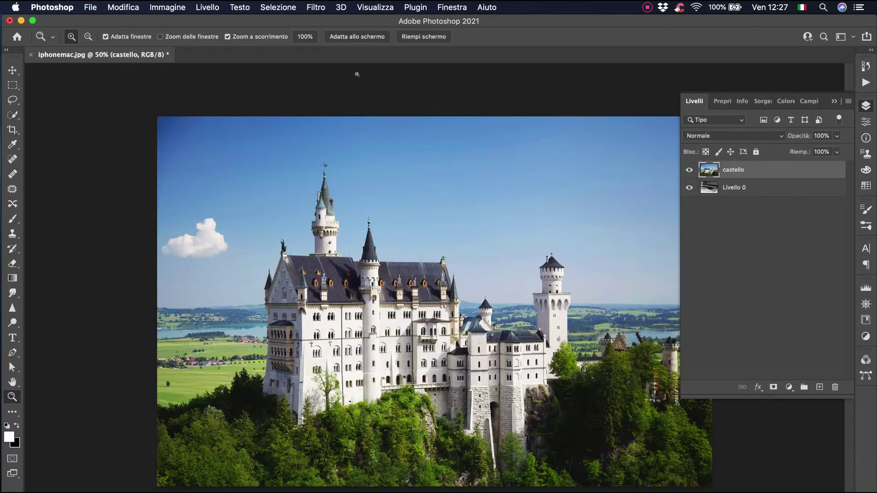
{"action": "left_click", "coordinate": [278, 7]}
{"action": "left_click", "coordinate": [303, 140]}
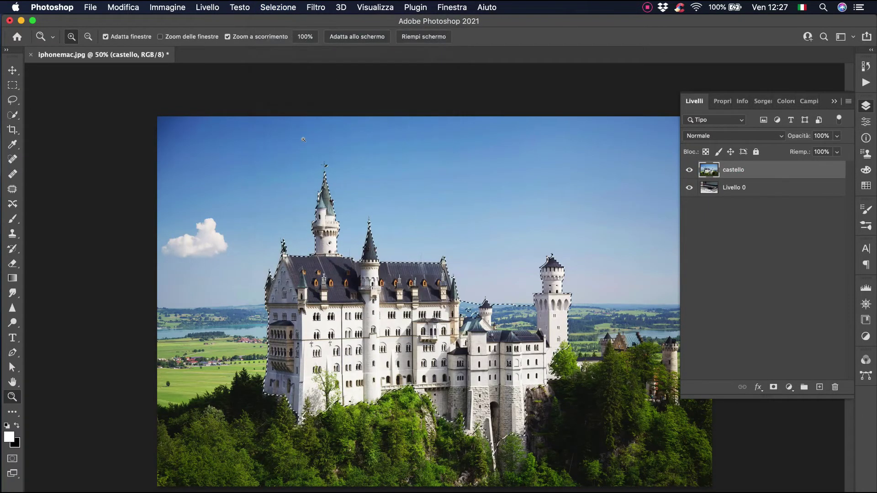
{"action": "key", "text": "F7"}
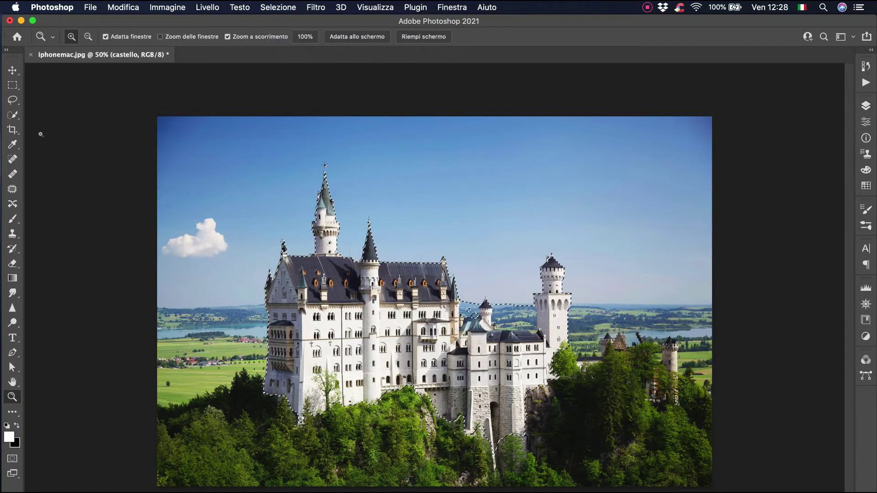
{"action": "left_click", "coordinate": [12, 115]}
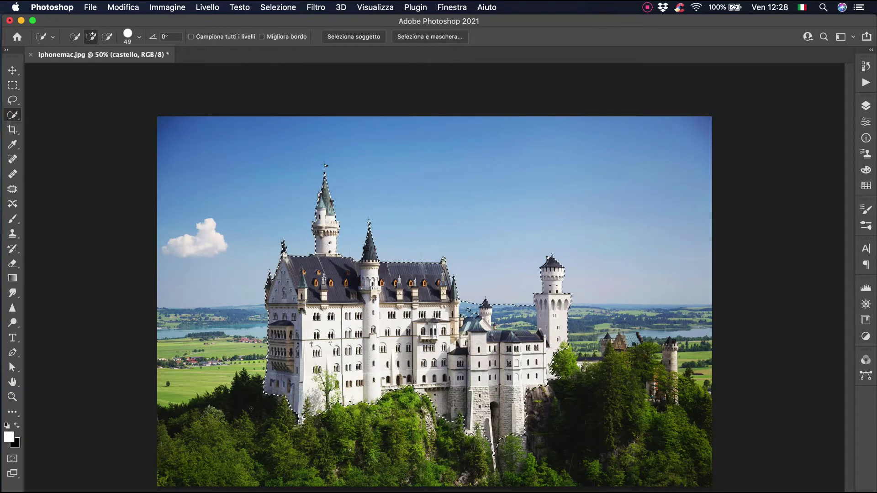
Step: Add the lower-left forest to the castle selection and subtract the sky strip near the rear tower
{"action": "mouse_move", "coordinate": [242, 409]}
{"action": "left_mouse_down"}
{"action": "mouse_move", "coordinate": [373, 411]}
{"action": "mouse_move", "coordinate": [536, 388]}
{"action": "left_mouse_up"}
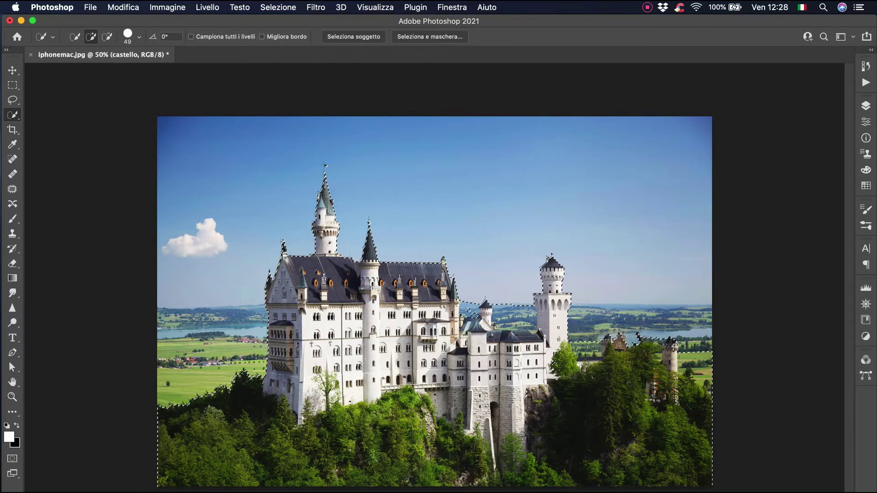
{"action": "key", "text": "alt"}
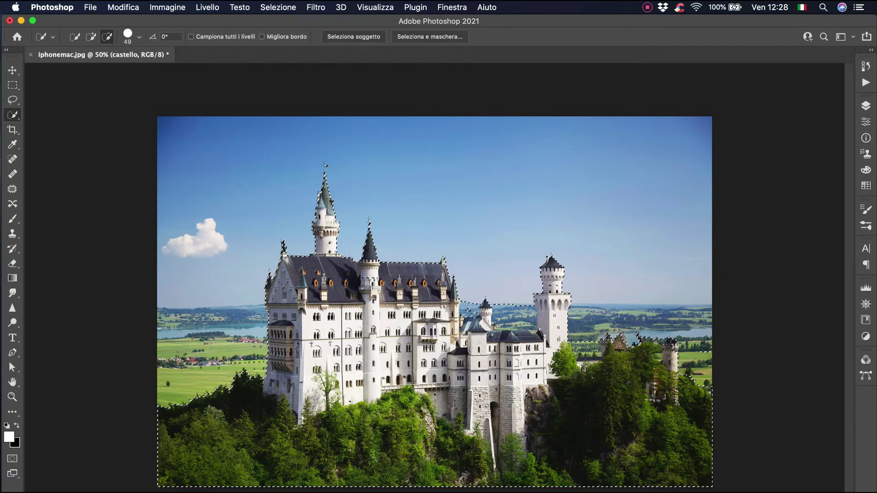
{"action": "key", "text": "alt"}
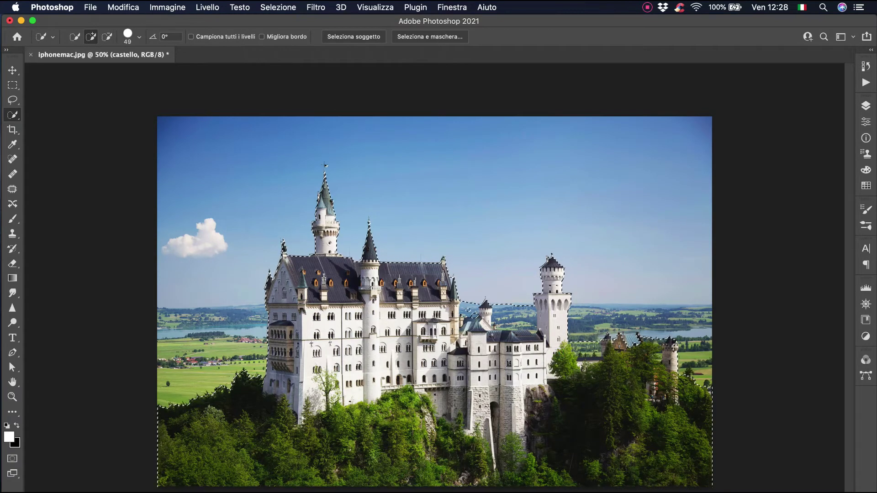
{"action": "key", "text": "alt"}
{"action": "key", "text": "alt"}
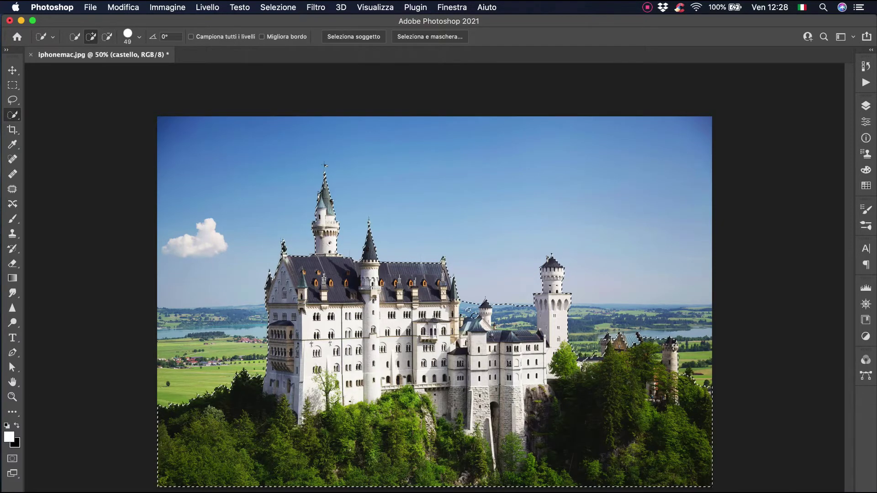
{"action": "key", "text": "alt"}
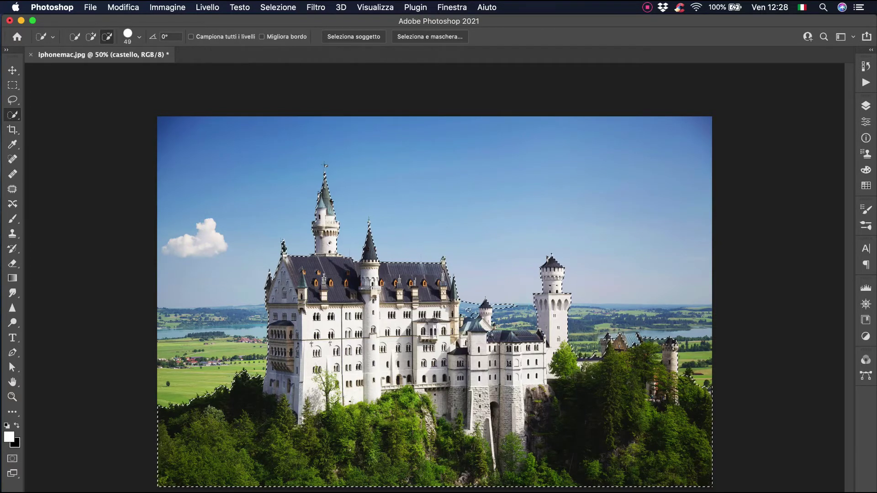
{"action": "left_click", "coordinate": [471, 312]}
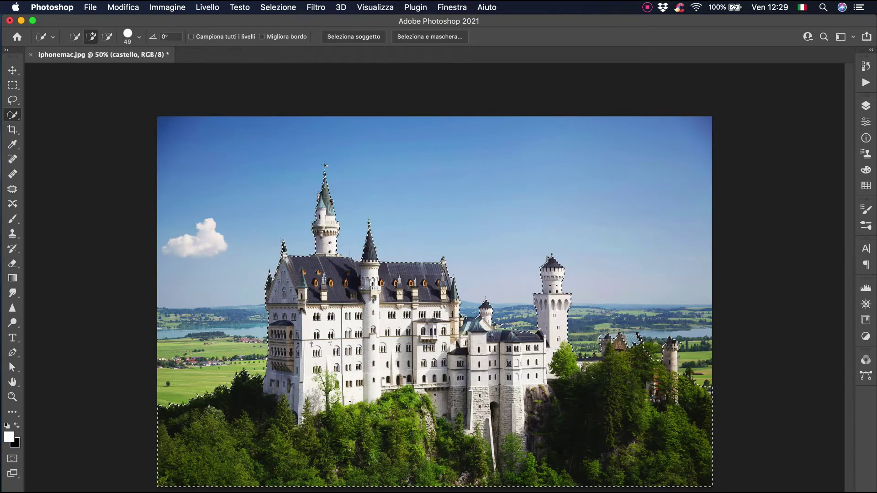
{"action": "left_click", "coordinate": [866, 106]}
Step: Add a layer mask to castello from the selection, hiding the original sky
{"action": "left_click", "coordinate": [773, 387]}
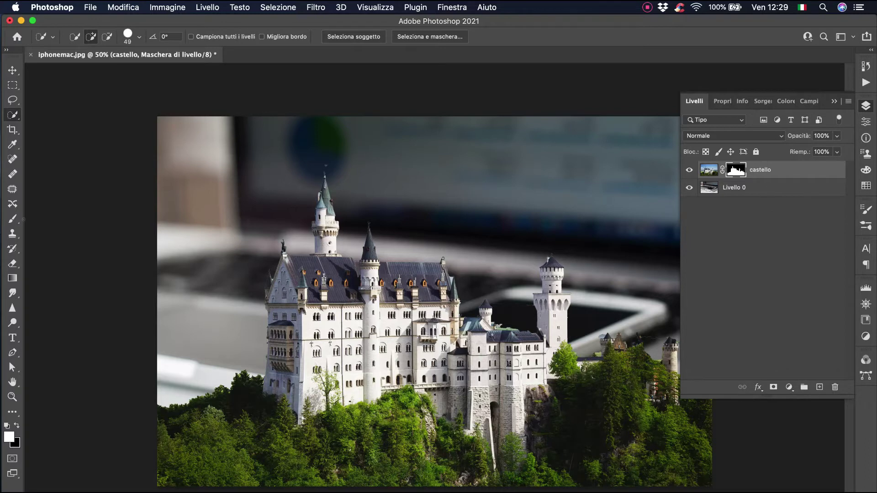
{"action": "key", "text": "b"}
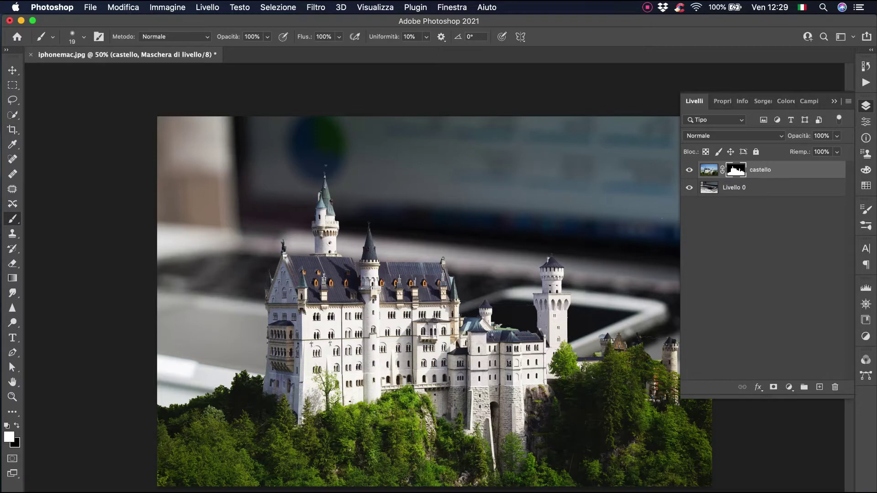
{"action": "key", "text": "z"}
{"action": "left_click", "coordinate": [289, 315]}
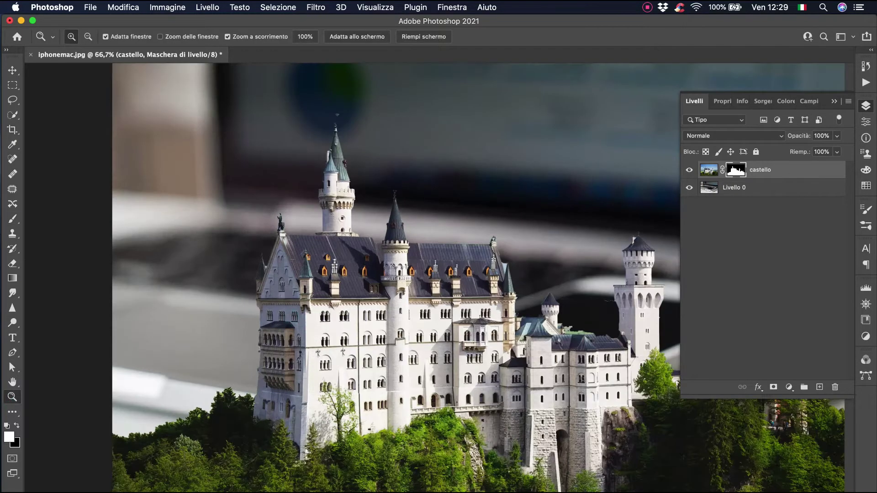
Step: Zoom to 200% on the tall tower and paint black to hide the bluish sky patch and fringe lines
{"action": "scroll", "coordinate": [391, 264], "scroll_direction": "right", "scroll_amount": 5}
{"action": "scroll", "coordinate": [391, 264], "scroll_direction": "right", "scroll_amount": 3}
{"action": "left_click", "coordinate": [361, 333]}
{"action": "left_click", "coordinate": [336, 304]}
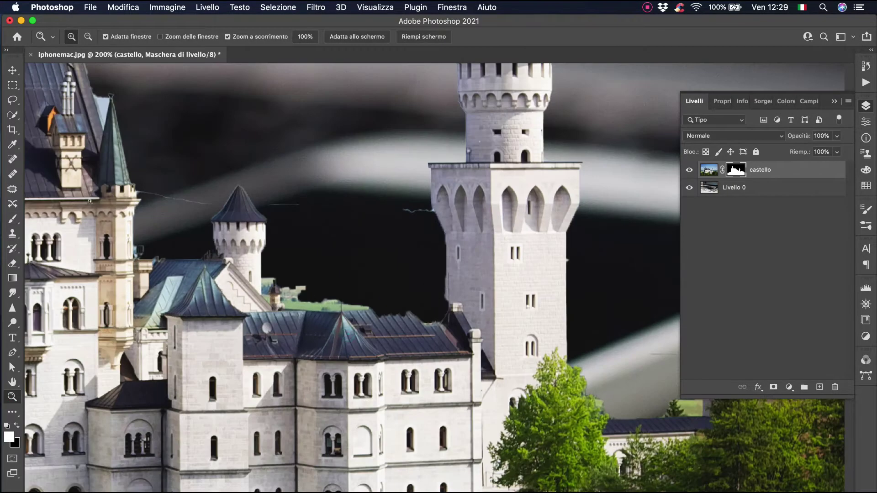
{"action": "left_click", "coordinate": [11, 221]}
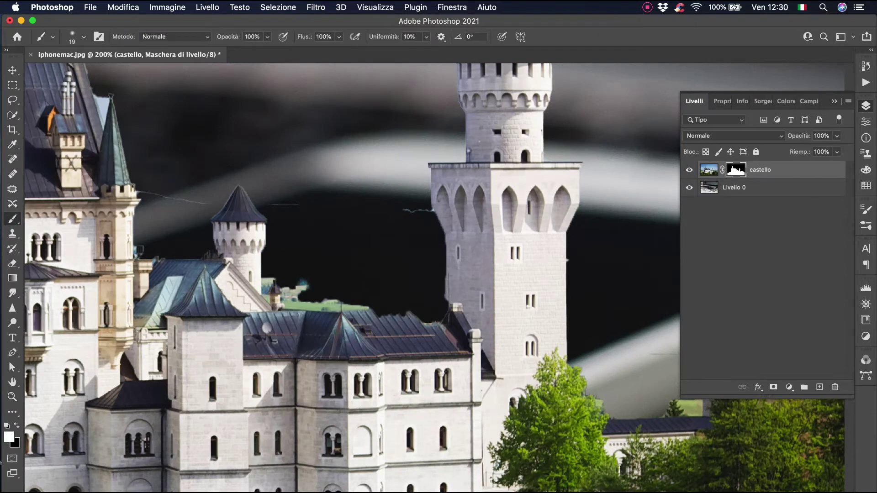
{"action": "left_click", "coordinate": [17, 425]}
{"action": "mouse_move", "coordinate": [302, 282]}
{"action": "left_mouse_down"}
{"action": "mouse_move", "coordinate": [285, 300]}
{"action": "mouse_move", "coordinate": [367, 300]}
{"action": "mouse_move", "coordinate": [350, 309]}
{"action": "mouse_move", "coordinate": [284, 304]}
{"action": "left_mouse_up"}
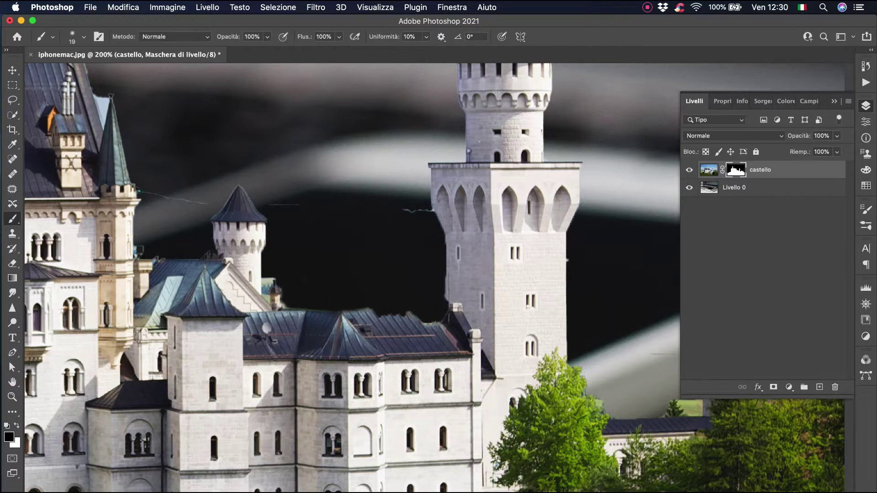
{"action": "left_click_drag", "start_coordinate": [280, 202], "coordinate": [425, 213]}
Step: Paint white on the mask to restore the roof outline and the tower's left edge
{"action": "key", "text": "x"}
{"action": "left_click_drag", "start_coordinate": [399, 311], "coordinate": [436, 320]}
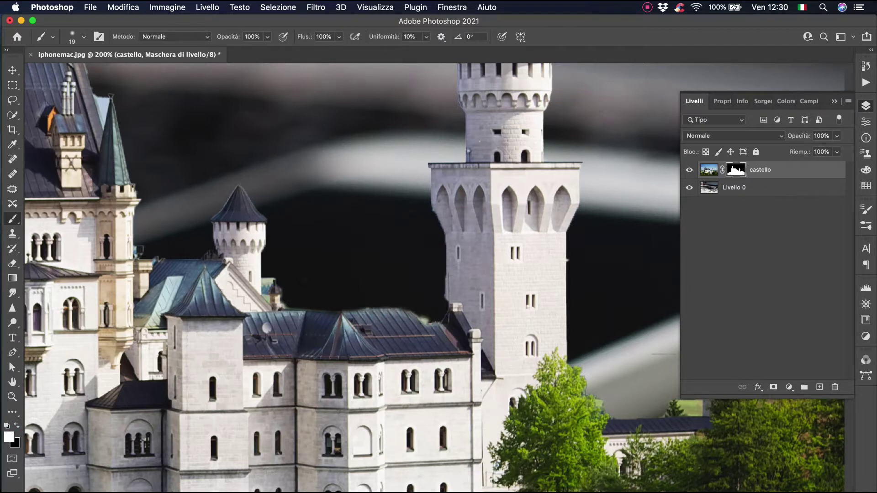
{"action": "left_click_drag", "start_coordinate": [443, 291], "coordinate": [445, 314]}
{"action": "mouse_move", "coordinate": [379, 305]}
{"action": "left_mouse_down"}
{"action": "mouse_move", "coordinate": [346, 311]}
{"action": "mouse_move", "coordinate": [435, 318]}
{"action": "left_mouse_up"}
{"action": "key", "text": "x"}
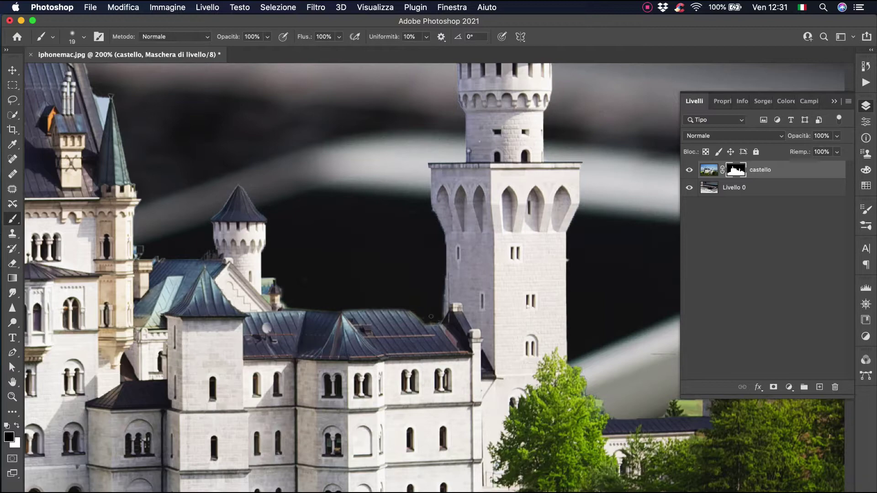
{"action": "scroll", "coordinate": [435, 318], "scroll_direction": "up", "scroll_amount": 5}
{"action": "scroll", "coordinate": [435, 318], "scroll_direction": "up", "scroll_amount": 5}
{"action": "scroll", "coordinate": [387, 296], "scroll_direction": "up", "scroll_amount": 4}
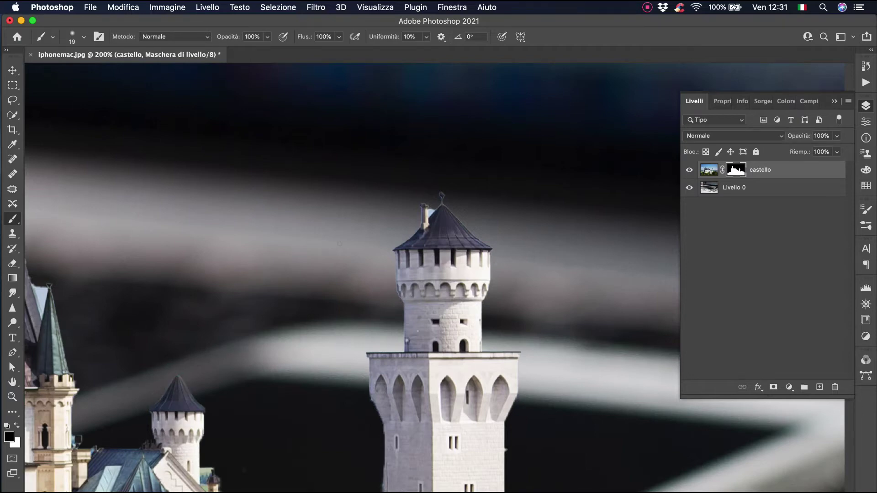
{"action": "scroll", "coordinate": [338, 244], "scroll_direction": "down", "scroll_amount": 3}
{"action": "scroll", "coordinate": [339, 243], "scroll_direction": "right", "scroll_amount": 6}
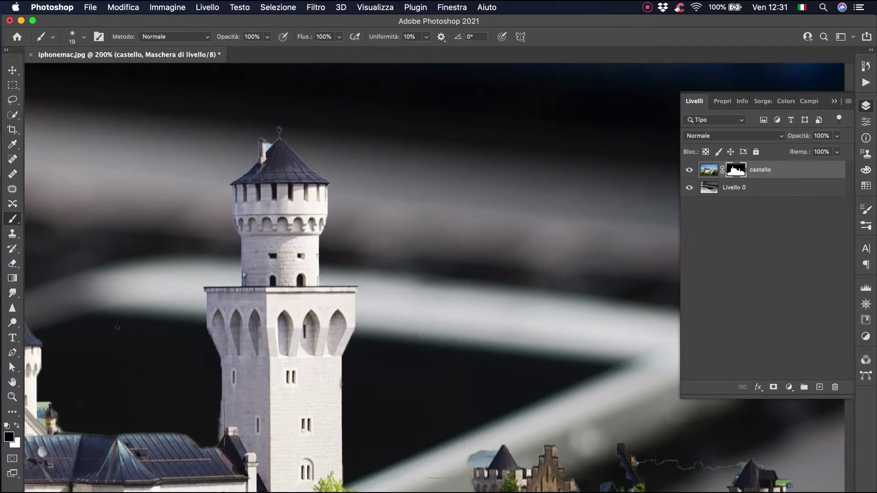
{"action": "key", "text": "x"}
Step: Zoom to 300% on the tower top and paint out the light-blue patch by the chimney with a 9 px black brush
{"action": "key", "text": "z"}
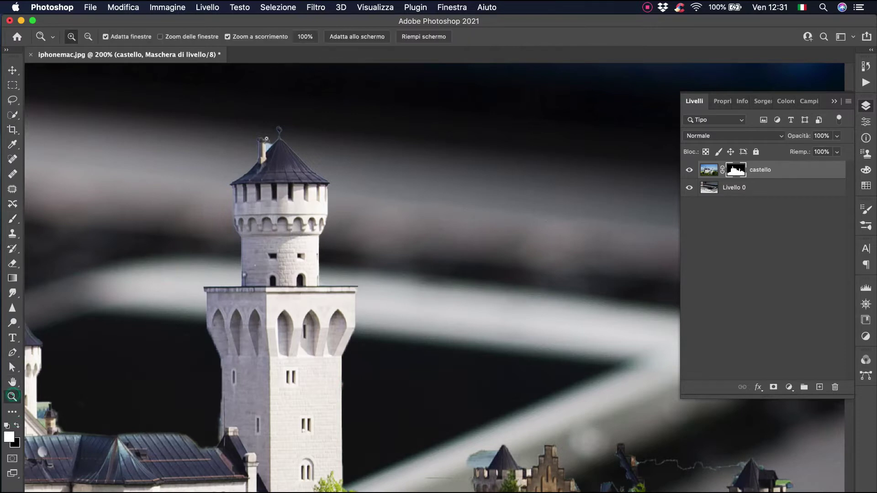
{"action": "left_click", "coordinate": [273, 169]}
{"action": "key", "text": "b"}
{"action": "left_click", "coordinate": [84, 36]}
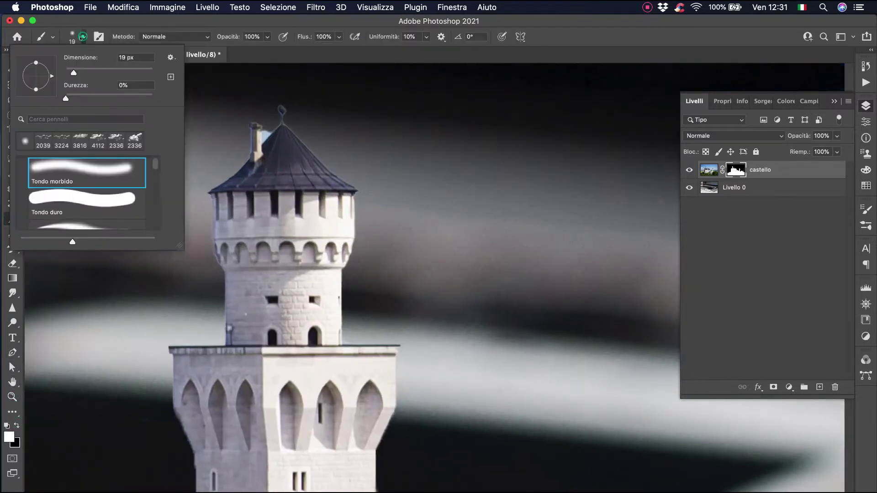
{"action": "left_click_drag", "start_coordinate": [74, 71], "coordinate": [69, 71]}
{"action": "key", "text": "Return"}
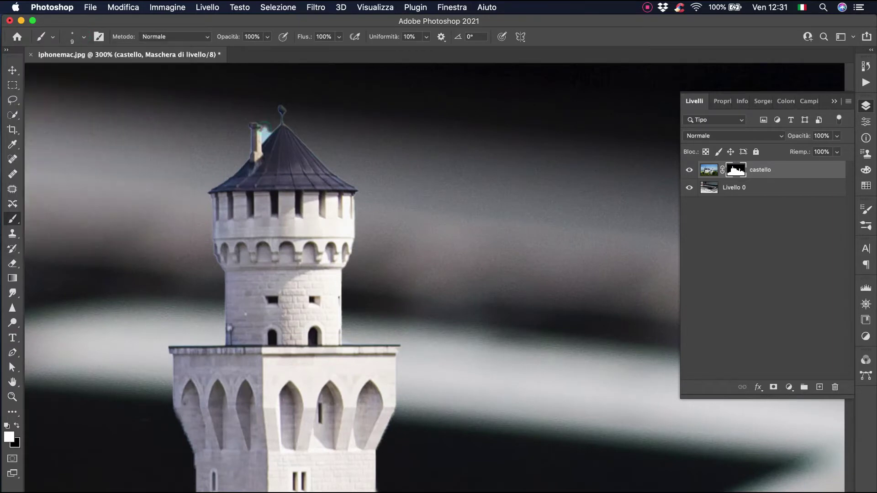
{"action": "key", "text": "x"}
{"action": "left_click_drag", "start_coordinate": [264, 127], "coordinate": [265, 138]}
Step: Zoom in on the rear towers and mask out the bluish fringes beside the left tower top and dark spire
{"action": "key", "text": "h"}
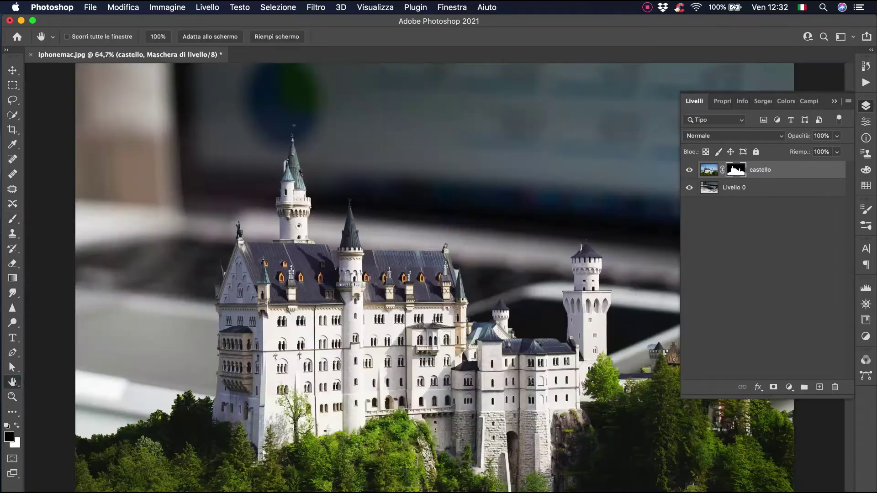
{"action": "scroll", "coordinate": [189, 336], "scroll_direction": "down", "scroll_amount": 10}
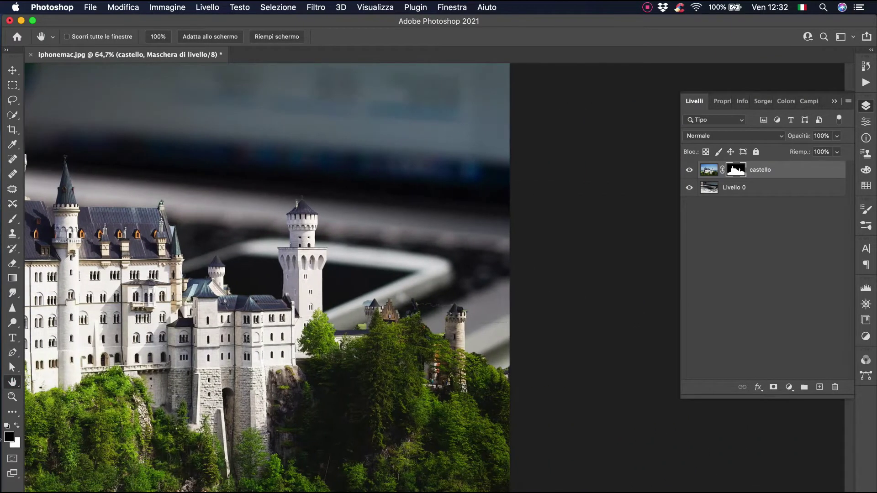
{"action": "key", "text": "z"}
{"action": "left_click", "coordinate": [404, 338]}
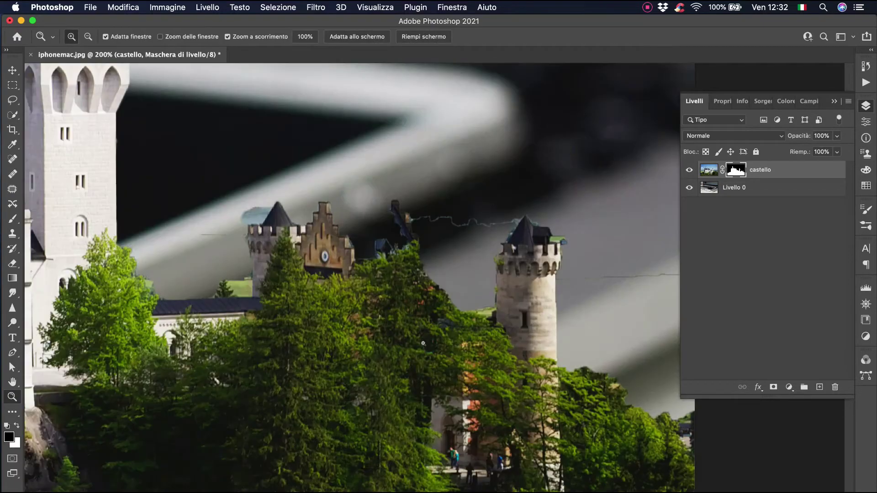
{"action": "key", "text": "b"}
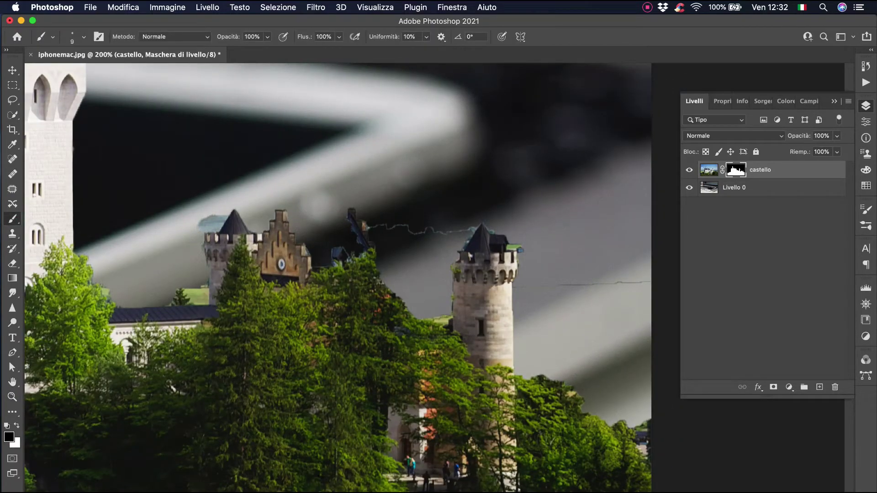
{"action": "left_click_drag", "start_coordinate": [226, 213], "coordinate": [203, 223]}
{"action": "left_click_drag", "start_coordinate": [371, 227], "coordinate": [425, 232]}
{"action": "mouse_move", "coordinate": [425, 232]}
{"action": "left_mouse_down"}
{"action": "mouse_move", "coordinate": [351, 256]}
{"action": "mouse_move", "coordinate": [336, 252]}
{"action": "left_mouse_up"}
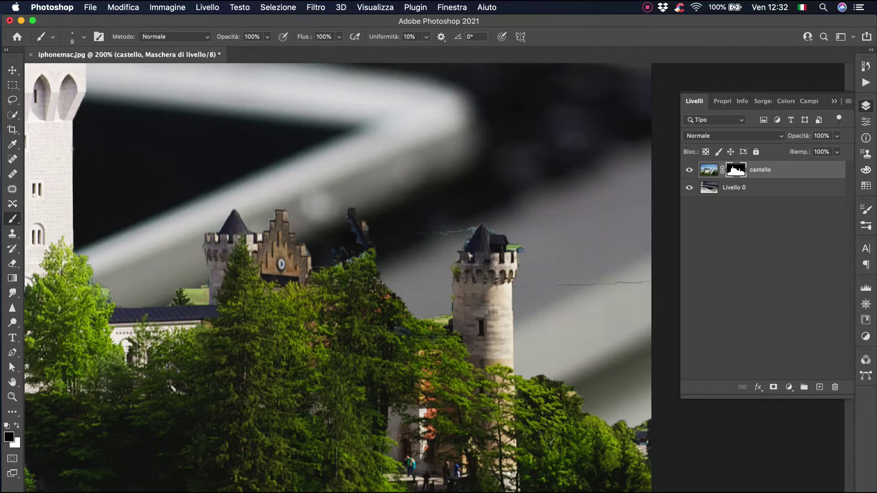
Step: With a 71 px brush, mask out the stray edge above the treetops and the cyan roof fringe
{"action": "left_click", "coordinate": [52, 39]}
{"action": "left_click", "coordinate": [84, 36]}
{"action": "left_click_drag", "start_coordinate": [67, 69], "coordinate": [95, 68]}
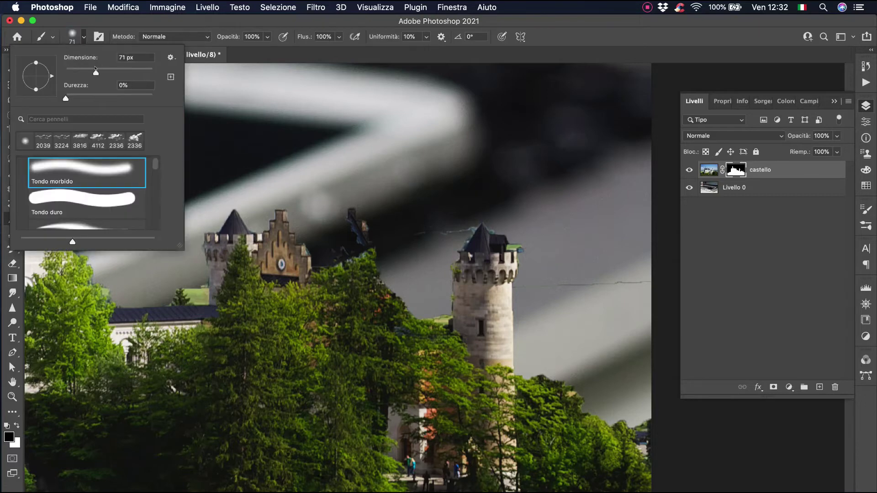
{"action": "left_click", "coordinate": [315, 183]}
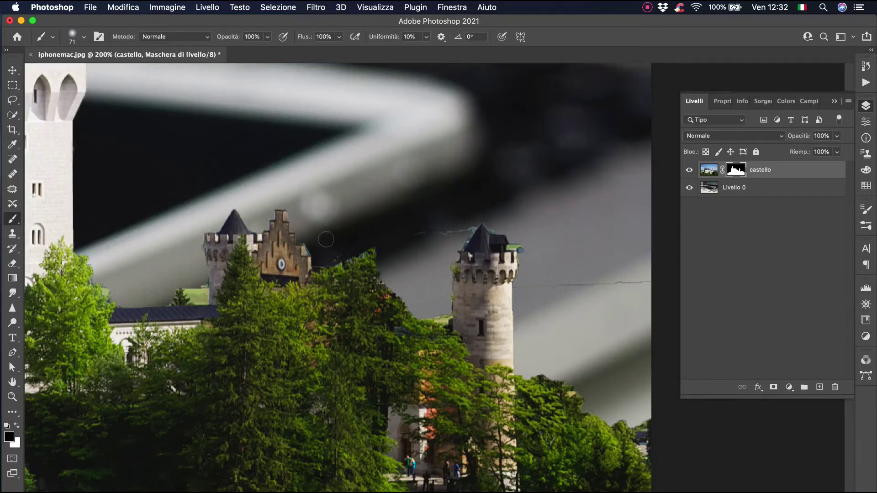
{"action": "left_click_drag", "start_coordinate": [372, 254], "coordinate": [361, 258]}
{"action": "left_click_drag", "start_coordinate": [446, 215], "coordinate": [470, 240]}
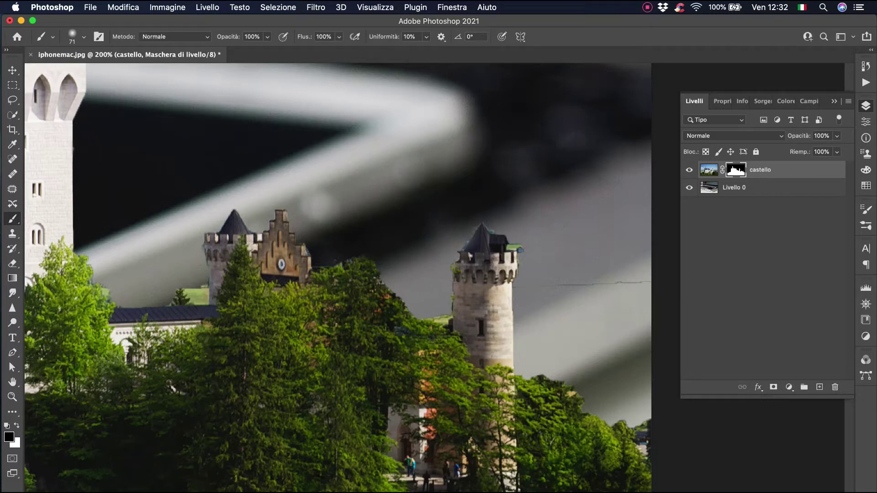
Step: With a 27 px brush, paint out the cyan fringe beside the roof and the thin dark sky line
{"action": "left_click", "coordinate": [84, 36]}
{"action": "left_click_drag", "start_coordinate": [96, 73], "coordinate": [77, 73]}
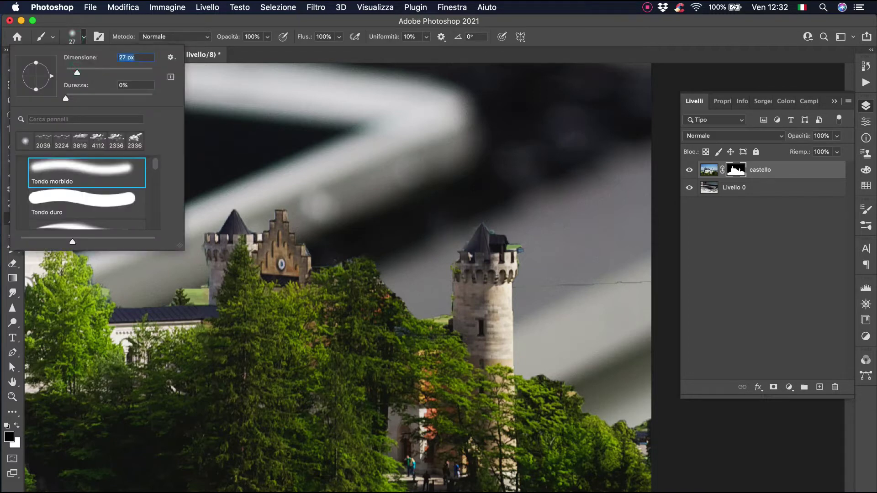
{"action": "key", "text": "Return"}
{"action": "left_click", "coordinate": [519, 252]}
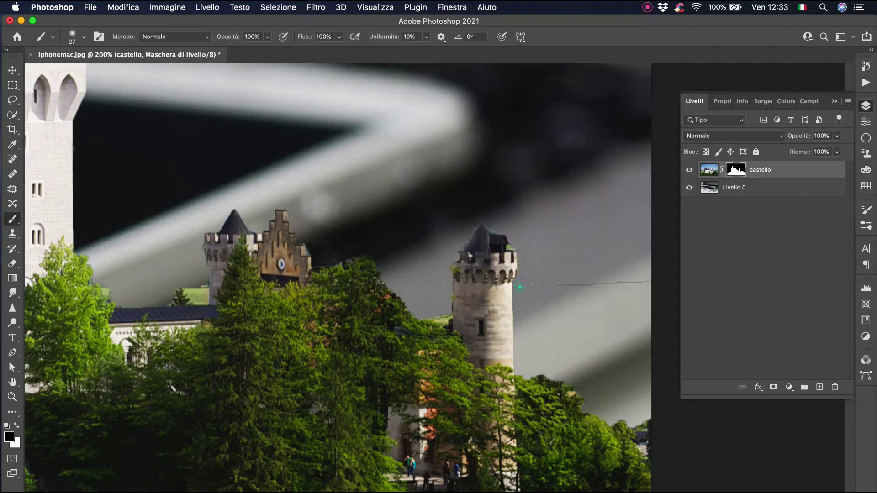
{"action": "left_click_drag", "start_coordinate": [519, 287], "coordinate": [644, 283]}
{"action": "scroll", "coordinate": [338, 278], "scroll_direction": "up", "scroll_amount": 2}
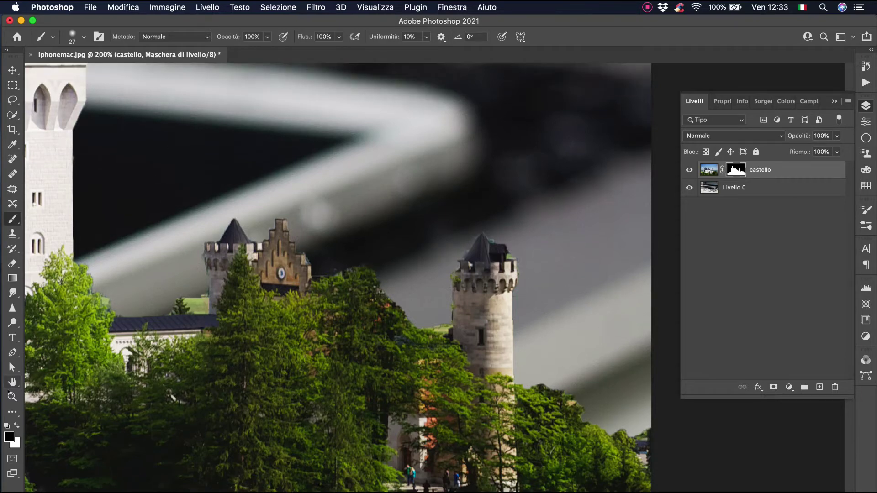
Step: Restore the tower's left edge in white, then trim it with a 9 px black brush
{"action": "left_click", "coordinate": [16, 425]}
{"action": "left_click_drag", "start_coordinate": [476, 238], "coordinate": [451, 299]}
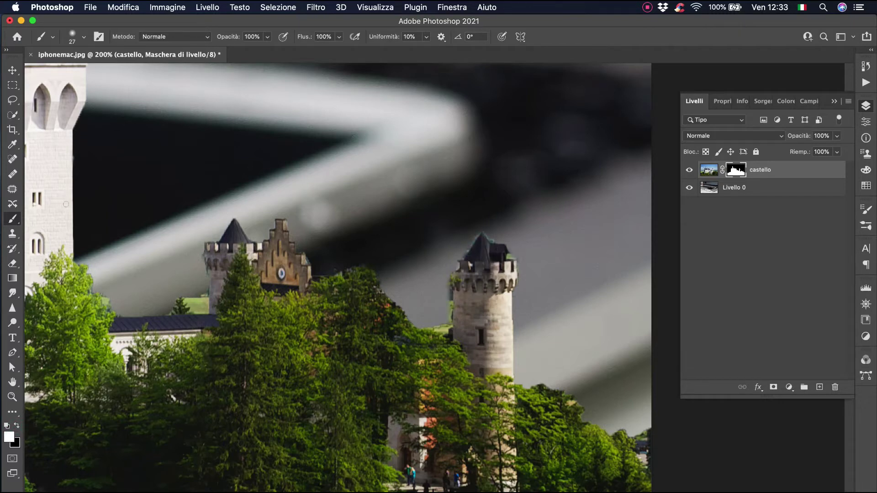
{"action": "left_click", "coordinate": [83, 37]}
{"action": "left_click_drag", "start_coordinate": [72, 69], "coordinate": [68, 72]}
{"action": "key", "text": "Return"}
{"action": "key", "text": "x"}
{"action": "left_click_drag", "start_coordinate": [451, 281], "coordinate": [450, 299]}
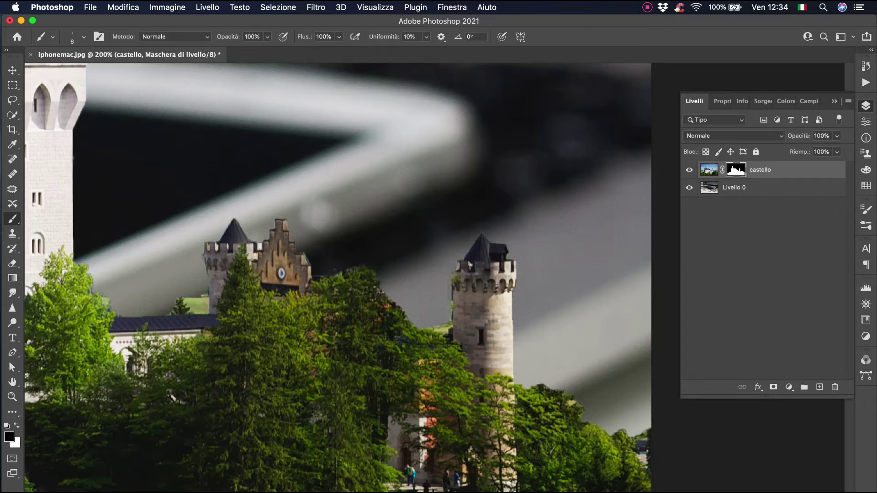
{"action": "left_click_drag", "start_coordinate": [452, 278], "coordinate": [452, 295]}
Step: Zoom out to view the whole image
{"action": "scroll", "coordinate": [338, 274], "scroll_direction": "left", "scroll_amount": 2}
{"action": "double_click", "coordinate": [12, 382]}
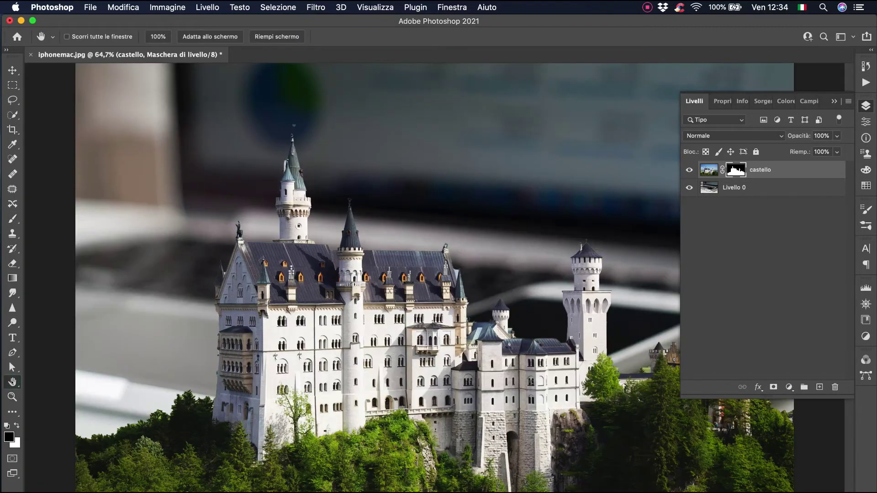
{"action": "left_click", "coordinate": [12, 396]}
{"action": "left_click_drag", "start_coordinate": [501, 313], "coordinate": [125, 131]}
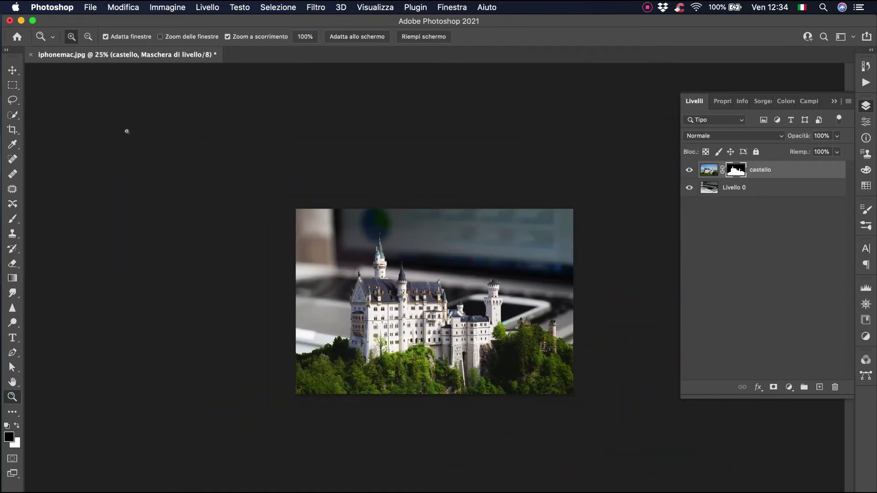
Step: Scale castello to about 64%, set it to 72% opacity, and move it over the phone screen
{"action": "key", "text": "v"}
{"action": "mouse_move", "coordinate": [568, 387]}
{"action": "left_mouse_down"}
{"action": "mouse_move", "coordinate": [472, 326]}
{"action": "mouse_move", "coordinate": [524, 311]}
{"action": "mouse_move", "coordinate": [515, 310]}
{"action": "left_mouse_up"}
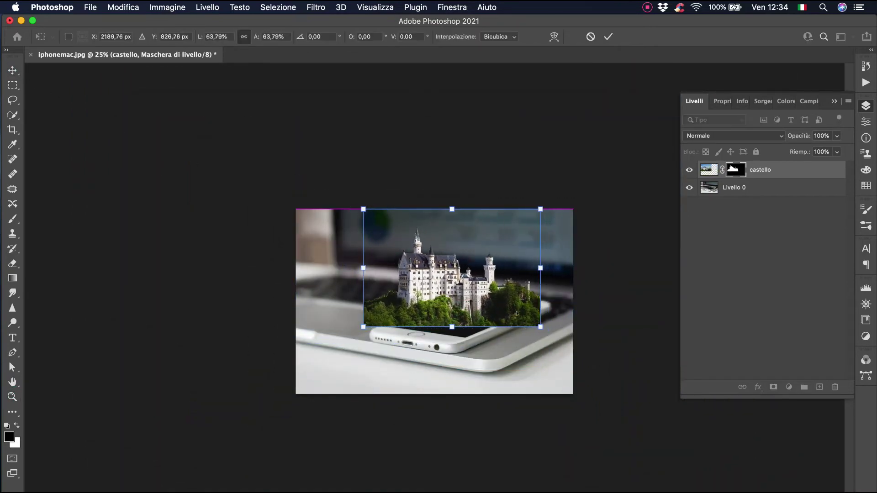
{"action": "left_click", "coordinate": [837, 135]}
{"action": "mouse_move", "coordinate": [839, 150]}
{"action": "left_mouse_down"}
{"action": "mouse_move", "coordinate": [813, 151]}
{"action": "mouse_move", "coordinate": [822, 151]}
{"action": "left_mouse_up"}
{"action": "key", "text": "z"}
{"action": "left_click", "coordinate": [400, 325]}
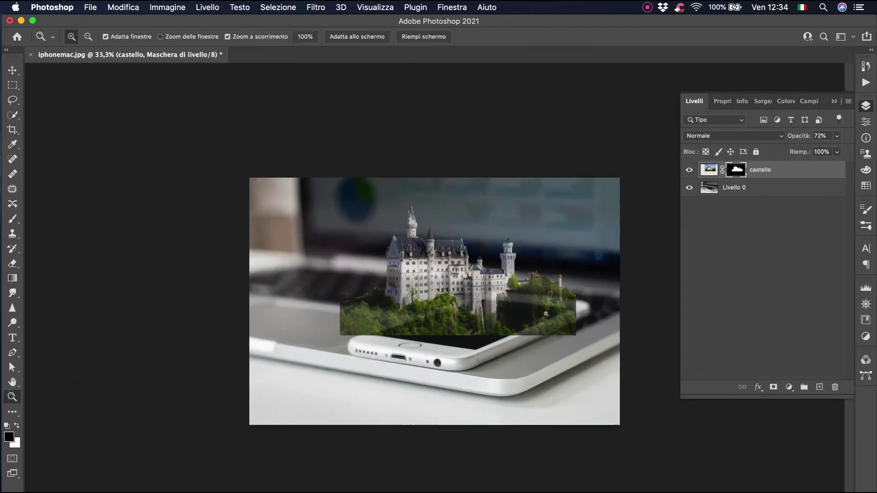
{"action": "key", "text": "v"}
{"action": "left_click_drag", "start_coordinate": [537, 272], "coordinate": [540, 296]}
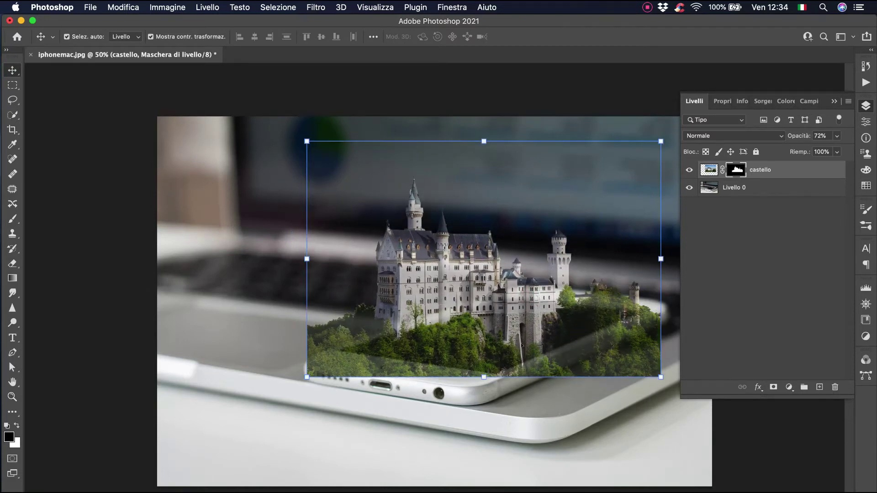
{"action": "left_click", "coordinate": [91, 112]}
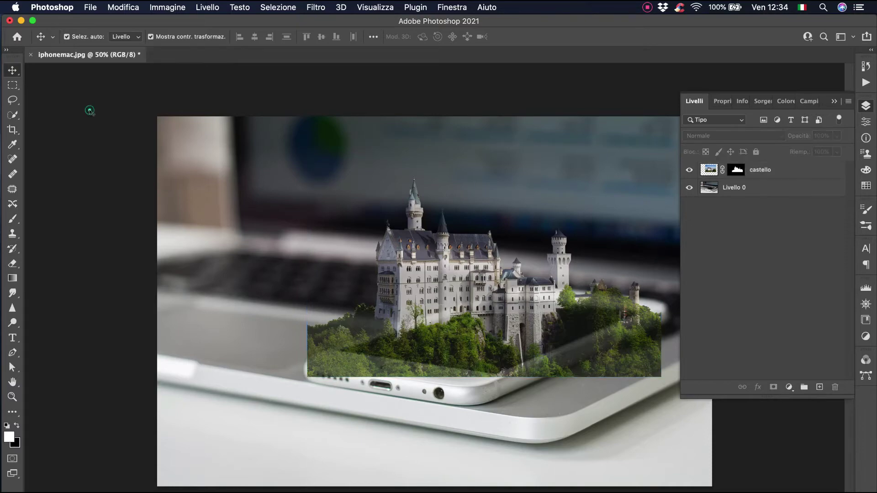
Step: Target the castello layer mask with a black 129 px brush
{"action": "left_click", "coordinate": [12, 397]}
{"action": "left_click_drag", "start_coordinate": [568, 203], "coordinate": [559, 239]}
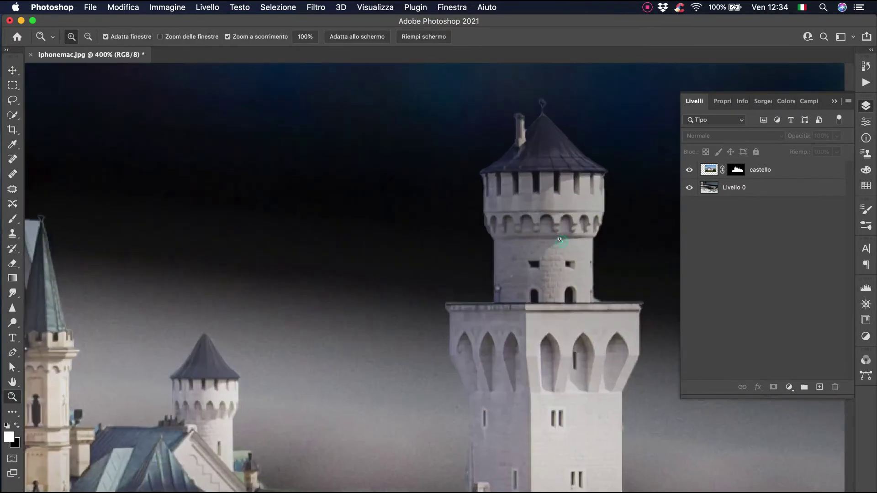
{"action": "double_click", "coordinate": [13, 382]}
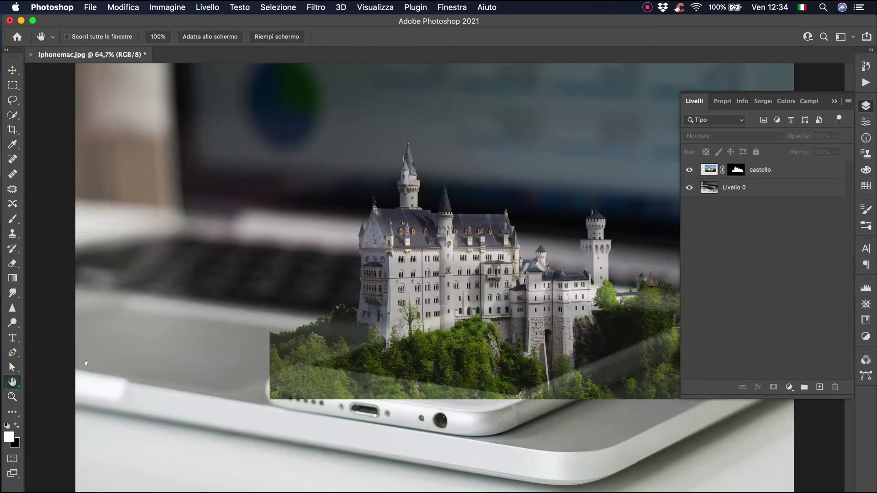
{"action": "left_click", "coordinate": [13, 115]}
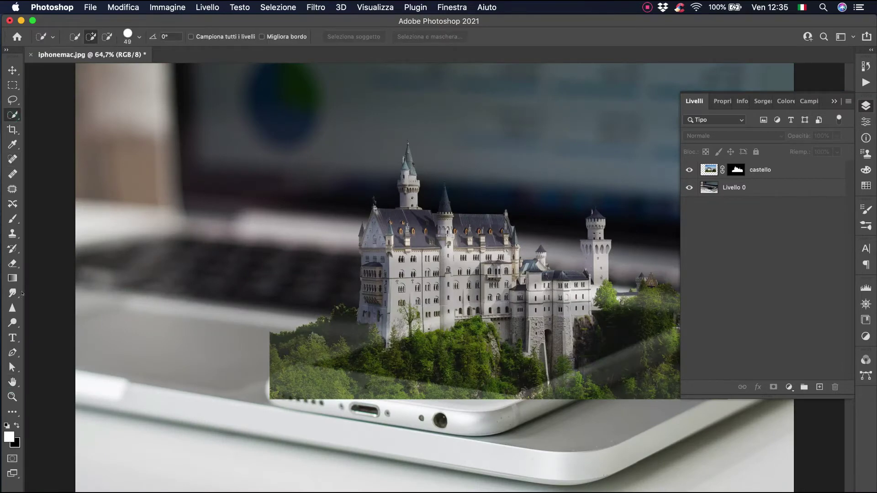
{"action": "left_click", "coordinate": [12, 219]}
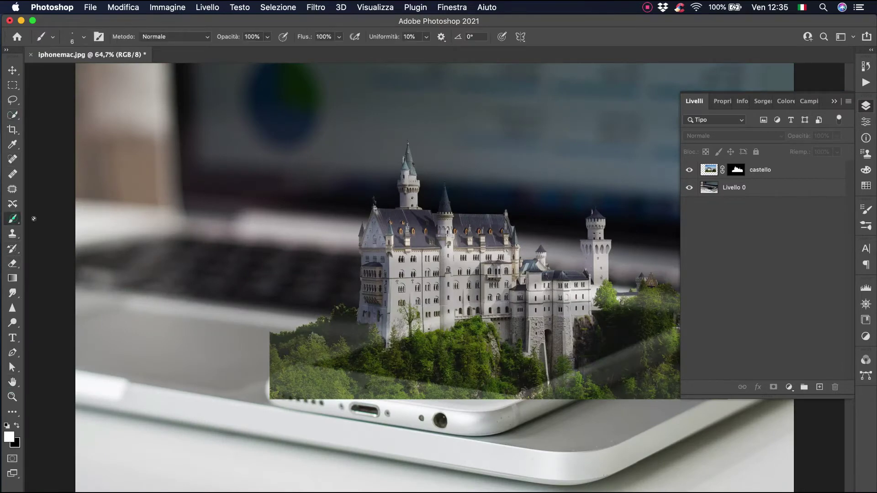
{"action": "left_click", "coordinate": [734, 171]}
{"action": "key", "text": "x"}
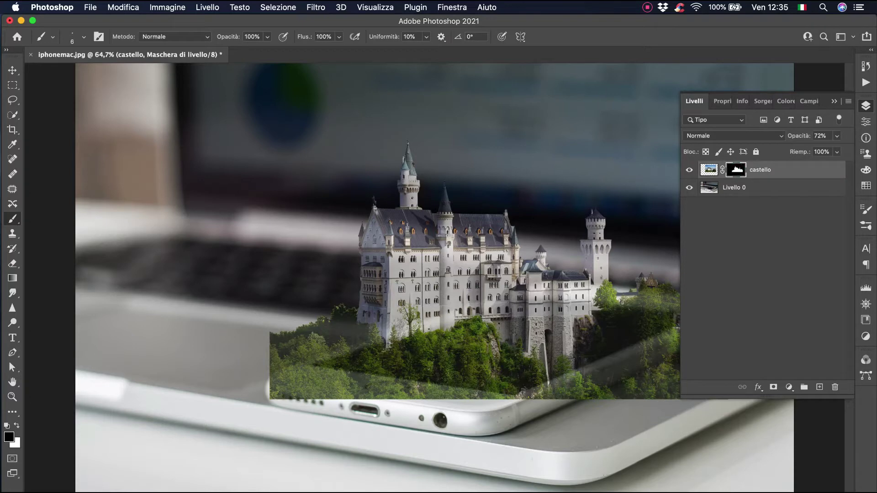
{"action": "left_click", "coordinate": [84, 37]}
{"action": "type", "text": "129"}
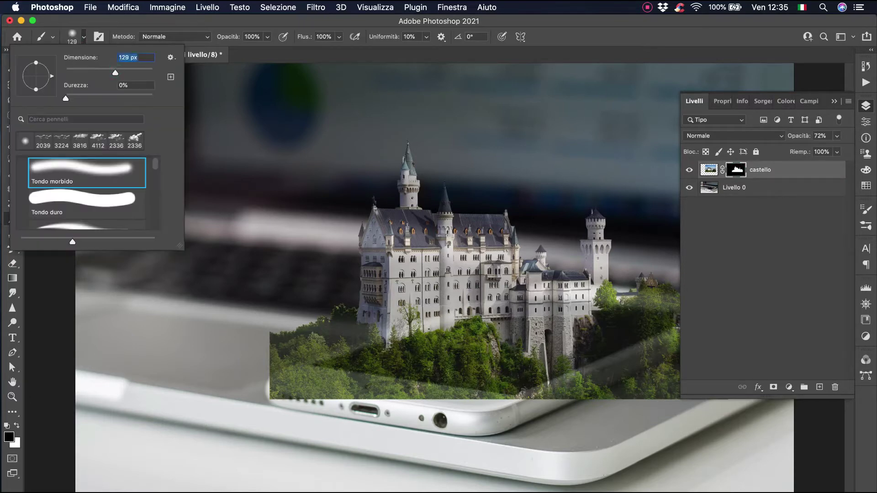
{"action": "key", "text": "Return"}
Step: Fade the castle's left side and mask it along the phone's top edge, undoing the last stroke
{"action": "mouse_move", "coordinate": [278, 336]}
{"action": "left_mouse_down"}
{"action": "mouse_move", "coordinate": [279, 395]}
{"action": "mouse_move", "coordinate": [293, 336]}
{"action": "mouse_move", "coordinate": [287, 379]}
{"action": "mouse_move", "coordinate": [304, 393]}
{"action": "mouse_move", "coordinate": [301, 368]}
{"action": "mouse_move", "coordinate": [356, 393]}
{"action": "mouse_move", "coordinate": [386, 390]}
{"action": "mouse_move", "coordinate": [367, 382]}
{"action": "mouse_move", "coordinate": [511, 399]}
{"action": "mouse_move", "coordinate": [287, 370]}
{"action": "left_mouse_up"}
{"action": "scroll", "coordinate": [500, 422], "scroll_direction": "right", "scroll_amount": 5}
{"action": "scroll", "coordinate": [501, 422], "scroll_direction": "up", "scroll_amount": 2}
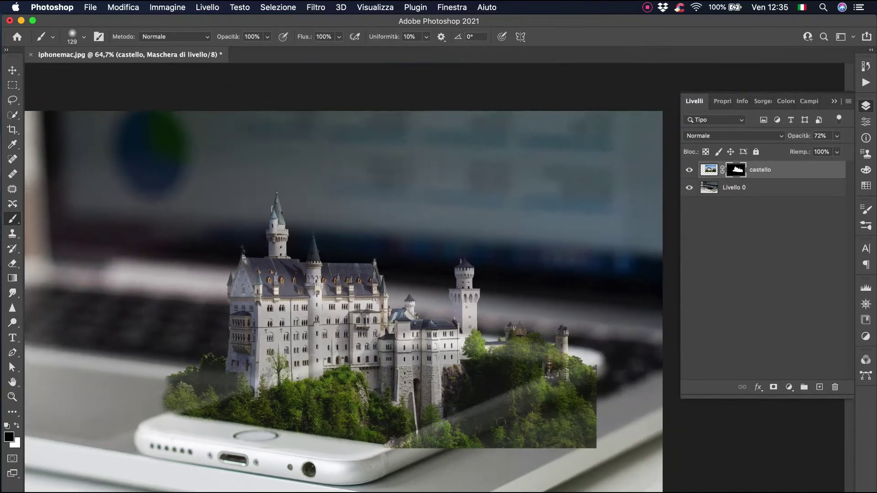
{"action": "mouse_move", "coordinate": [386, 446]}
{"action": "left_mouse_down"}
{"action": "mouse_move", "coordinate": [586, 373]}
{"action": "mouse_move", "coordinate": [562, 430]}
{"action": "mouse_move", "coordinate": [541, 441]}
{"action": "left_mouse_up"}
{"action": "mouse_move", "coordinate": [525, 406]}
{"action": "left_mouse_down"}
{"action": "mouse_move", "coordinate": [427, 443]}
{"action": "mouse_move", "coordinate": [530, 402]}
{"action": "left_mouse_up"}
{"action": "left_click_drag", "start_coordinate": [477, 427], "coordinate": [546, 443]}
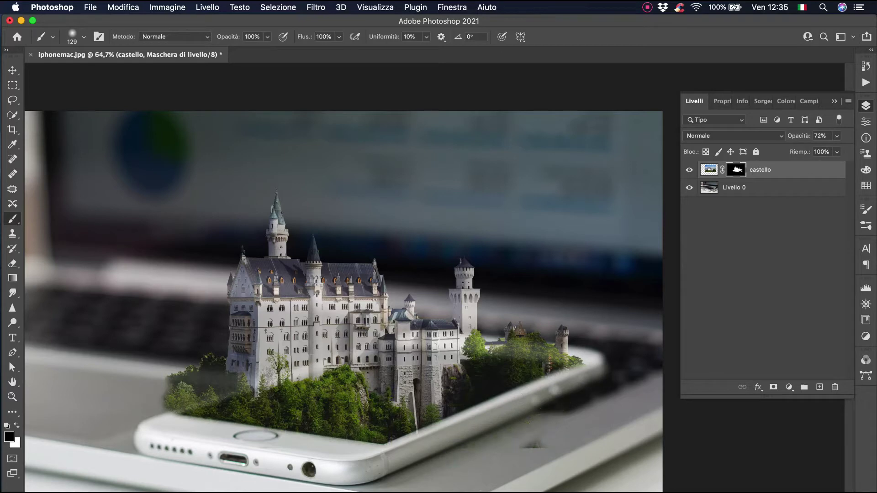
{"action": "mouse_move", "coordinate": [585, 357]}
{"action": "left_mouse_down"}
{"action": "mouse_move", "coordinate": [546, 381]}
{"action": "mouse_move", "coordinate": [590, 360]}
{"action": "mouse_move", "coordinate": [573, 358]}
{"action": "left_mouse_up"}
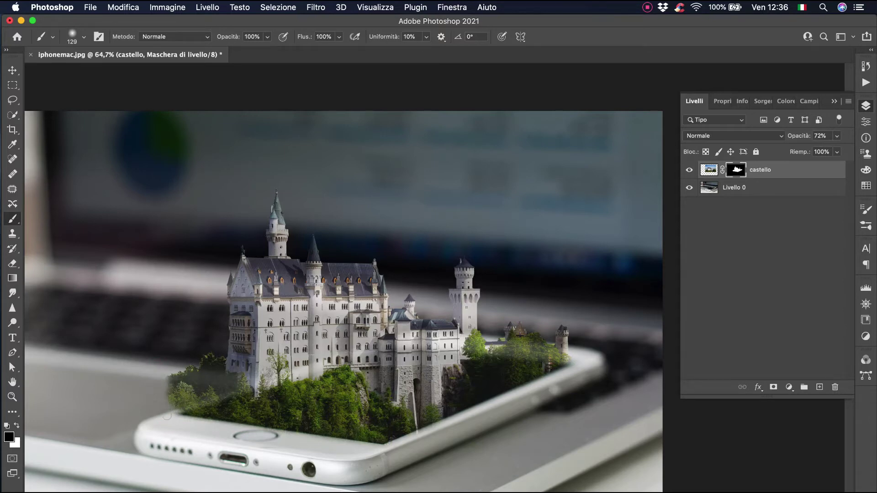
{"action": "key", "text": "super+z"}
Step: Set the brush to 30 px and restore castello to 100% opacity
{"action": "left_click", "coordinate": [78, 42]}
{"action": "type", "text": "30"}
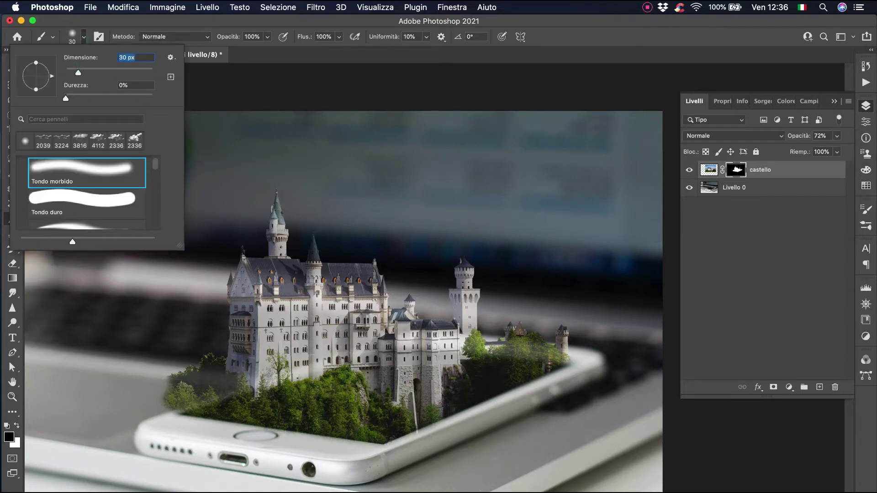
{"action": "key", "text": "Return"}
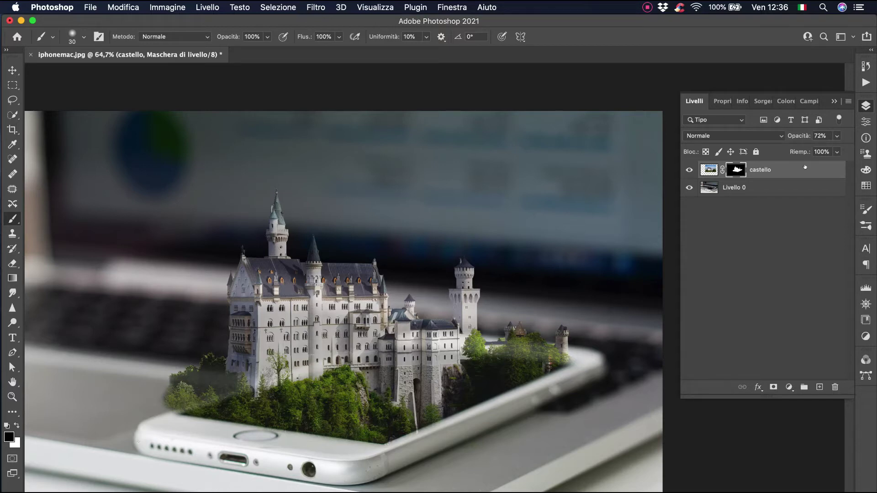
{"action": "left_click", "coordinate": [836, 137]}
{"action": "left_click_drag", "start_coordinate": [830, 149], "coordinate": [853, 147]}
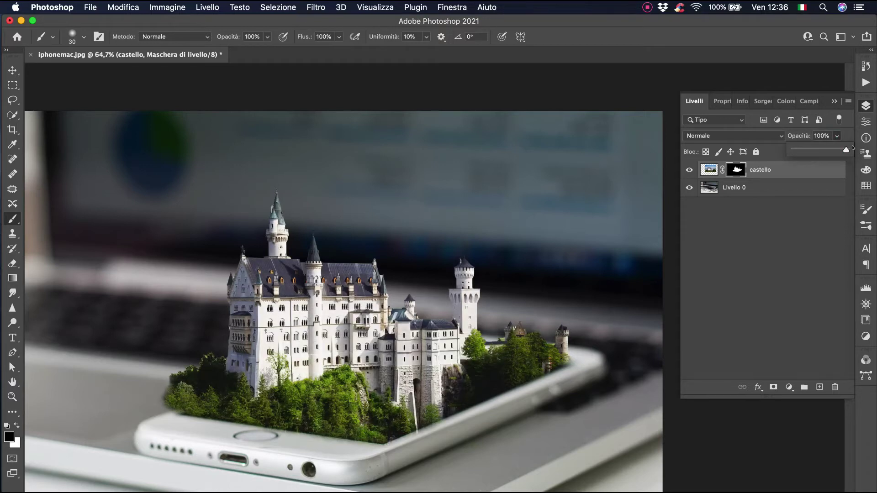
Step: Zoom out to 50% and drop the brush opacity from 100% to 22%
{"action": "scroll", "coordinate": [469, 268], "scroll_direction": "down", "scroll_amount": 2}
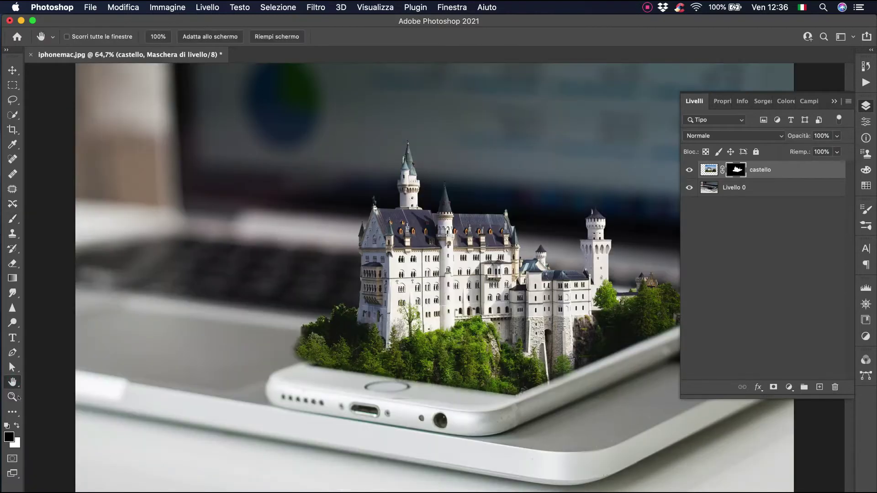
{"action": "key", "text": "z"}
{"action": "left_click", "coordinate": [469, 268], "text": "alt"}
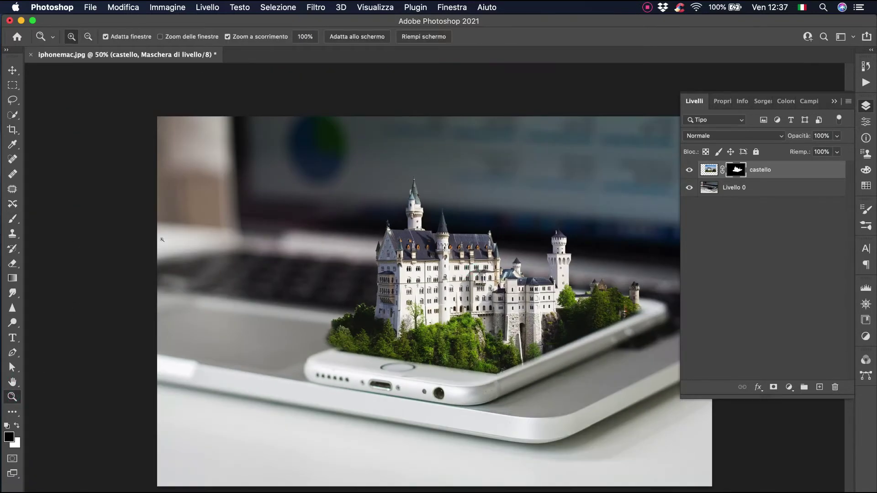
{"action": "key", "text": "b"}
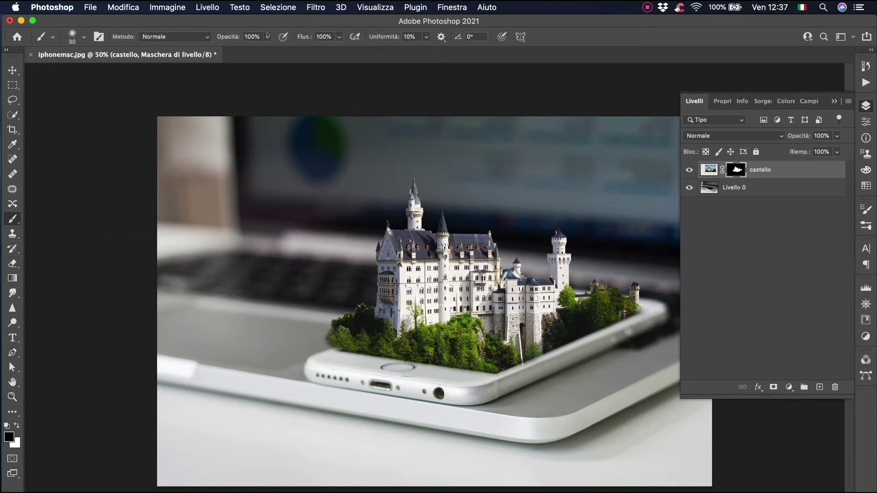
{"action": "left_click_drag", "start_coordinate": [267, 36], "coordinate": [224, 47]}
Step: Zoom to 400% on the trees and paint white at 100% opacity to restore foliage
{"action": "left_click", "coordinate": [16, 425]}
{"action": "key", "text": "z"}
{"action": "left_click_drag", "start_coordinate": [372, 329], "coordinate": [372, 329]}
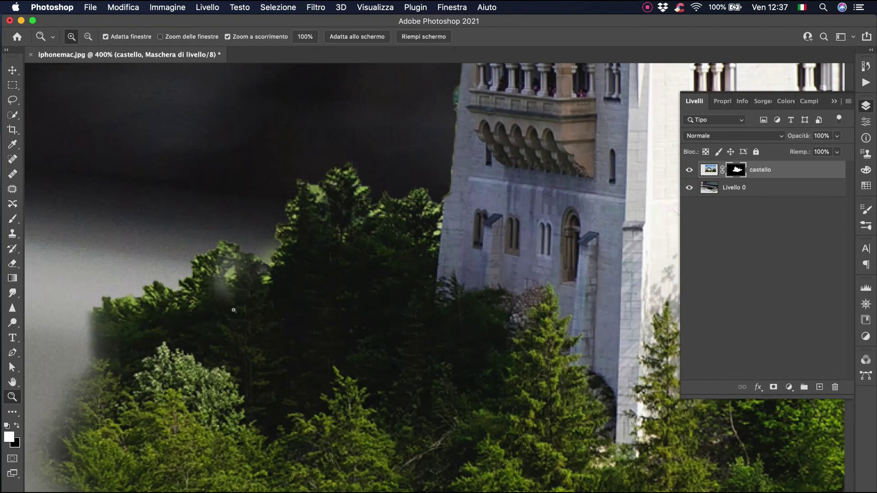
{"action": "left_click", "coordinate": [12, 218]}
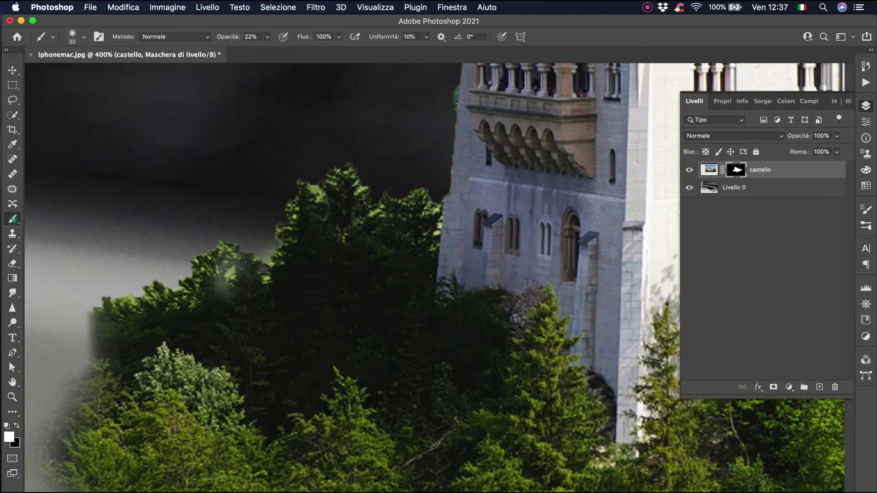
{"action": "left_click", "coordinate": [268, 36]}
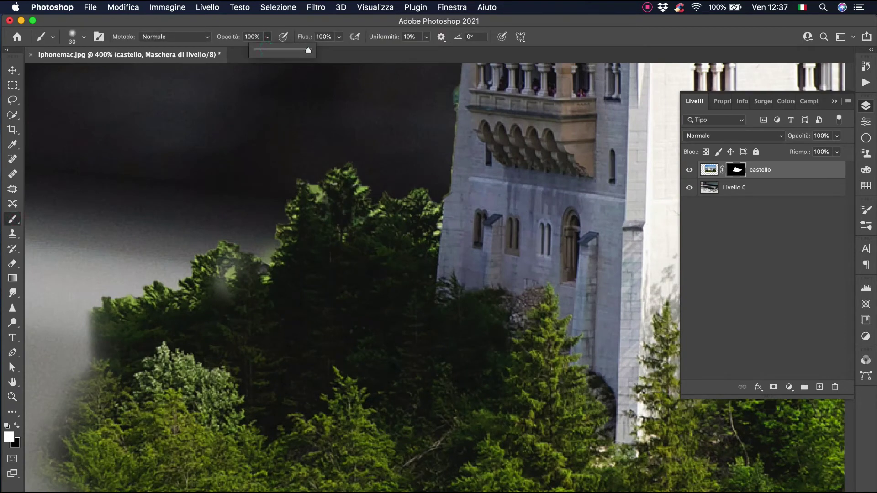
{"action": "left_click_drag", "start_coordinate": [222, 287], "coordinate": [286, 282]}
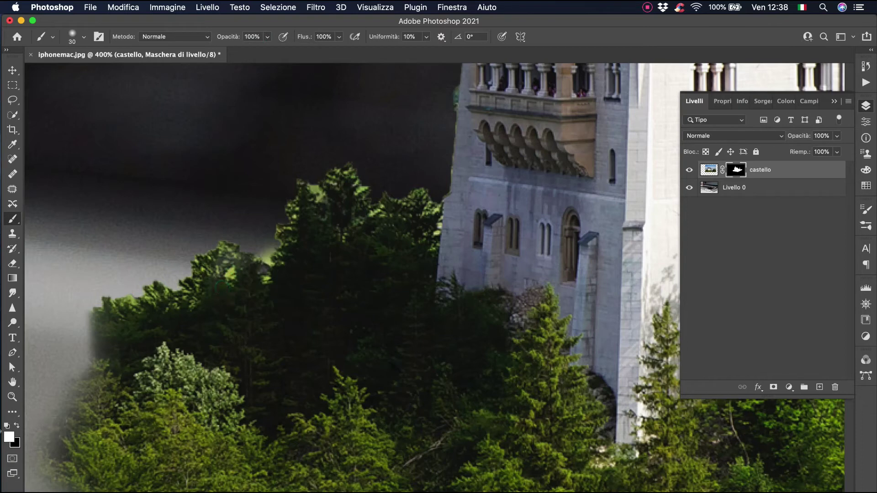
Step: Mask out stray foliage edges and the bright right-side patch with a 9 px black brush
{"action": "left_click", "coordinate": [16, 425]}
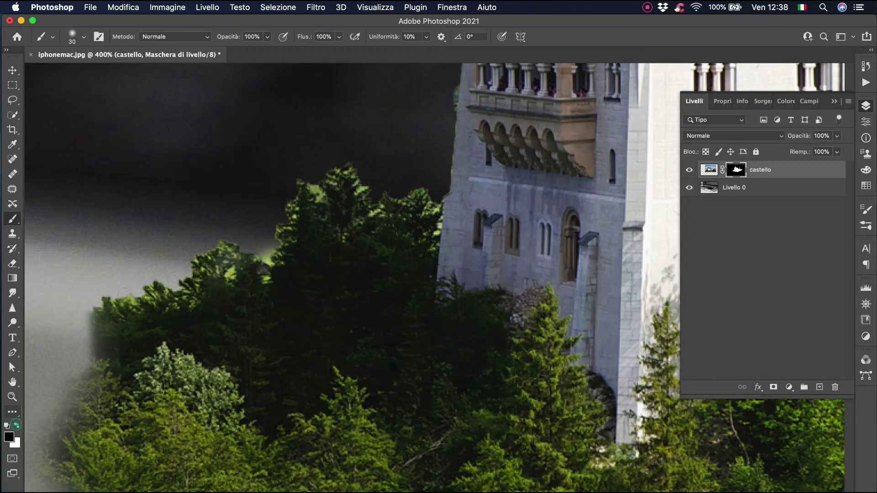
{"action": "left_click", "coordinate": [83, 36]}
{"action": "left_click_drag", "start_coordinate": [73, 69], "coordinate": [68, 72]}
{"action": "key", "text": "Return"}
{"action": "mouse_move", "coordinate": [270, 249]}
{"action": "left_mouse_down"}
{"action": "mouse_move", "coordinate": [267, 264]}
{"action": "mouse_move", "coordinate": [230, 274]}
{"action": "mouse_move", "coordinate": [270, 282]}
{"action": "left_mouse_up"}
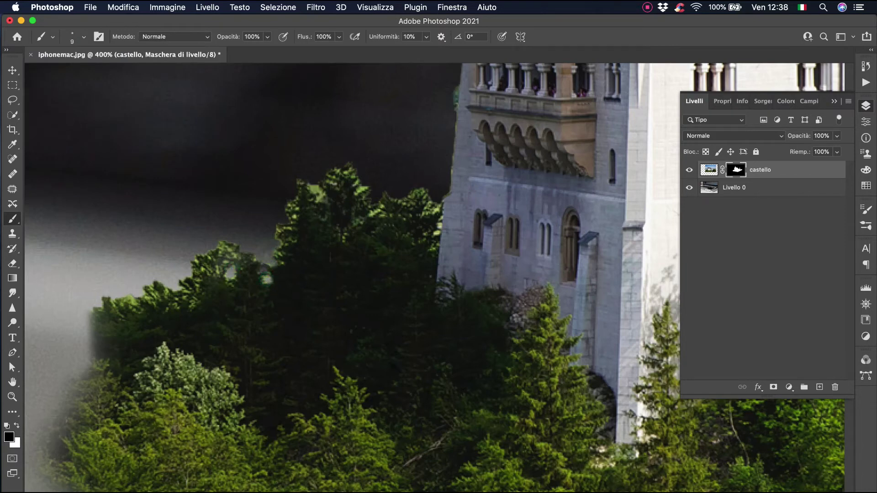
{"action": "mouse_move", "coordinate": [307, 183]}
{"action": "left_mouse_down"}
{"action": "mouse_move", "coordinate": [322, 196]}
{"action": "mouse_move", "coordinate": [310, 189]}
{"action": "left_mouse_up"}
{"action": "double_click", "coordinate": [12, 382]}
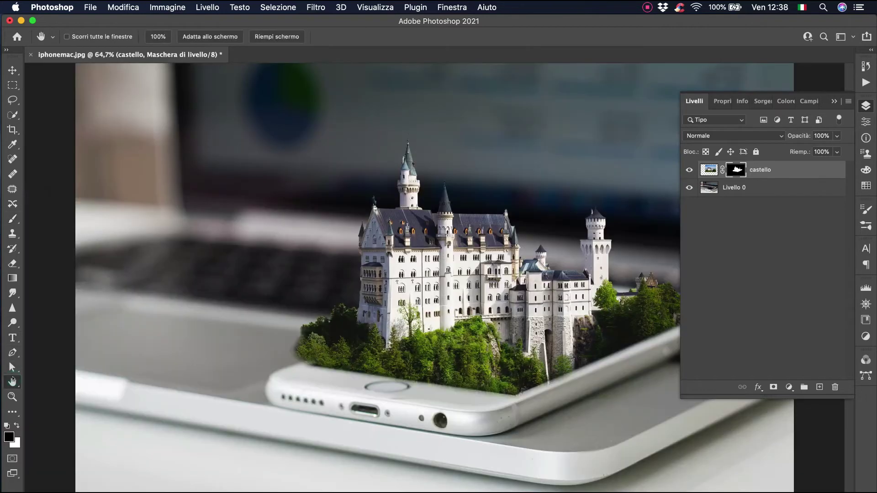
Step: Choose the Cloud466 brush from the Clouds-by-Mila set and enlarge it to 2632 px
{"action": "scroll", "coordinate": [212, 354], "scroll_direction": "right", "scroll_amount": 2}
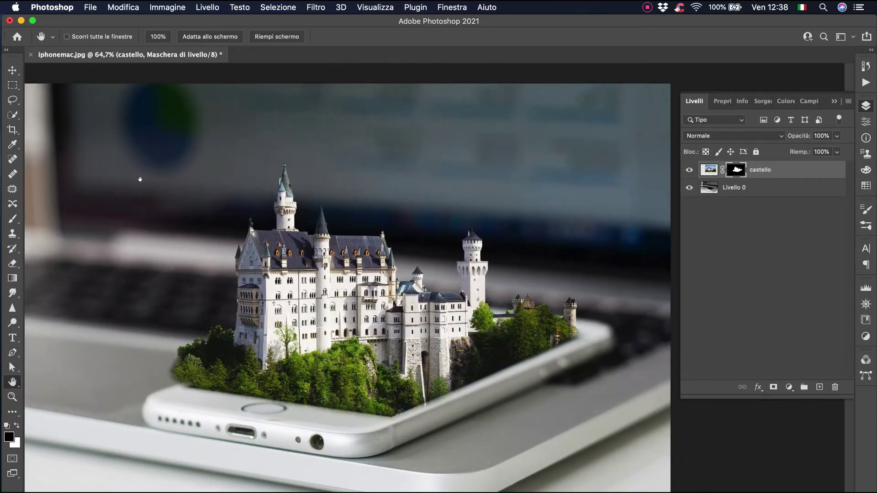
{"action": "key", "text": "b"}
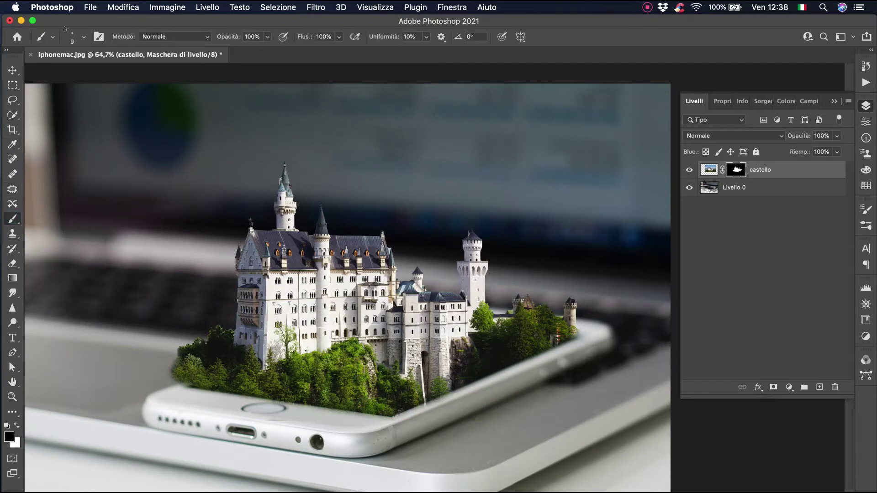
{"action": "left_click", "coordinate": [83, 37]}
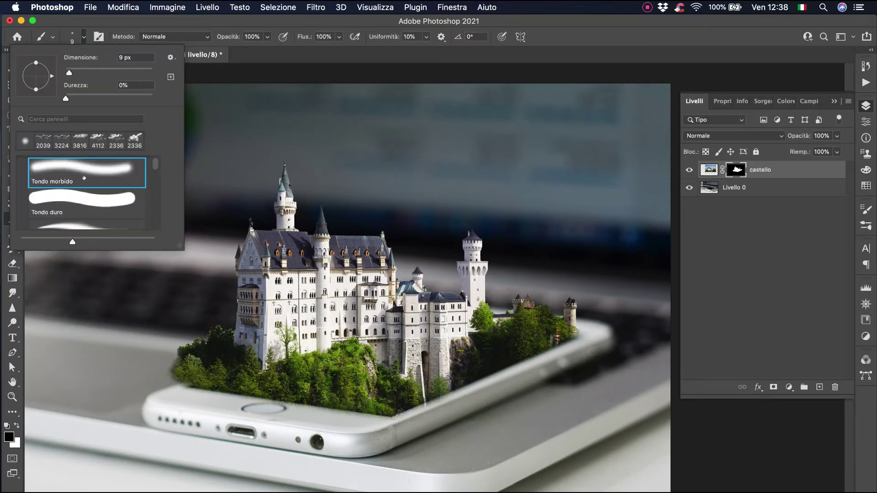
{"action": "scroll", "coordinate": [84, 179], "scroll_direction": "down", "scroll_amount": 5}
{"action": "scroll", "coordinate": [80, 186], "scroll_direction": "down", "scroll_amount": 5}
{"action": "scroll", "coordinate": [77, 192], "scroll_direction": "down", "scroll_amount": 3}
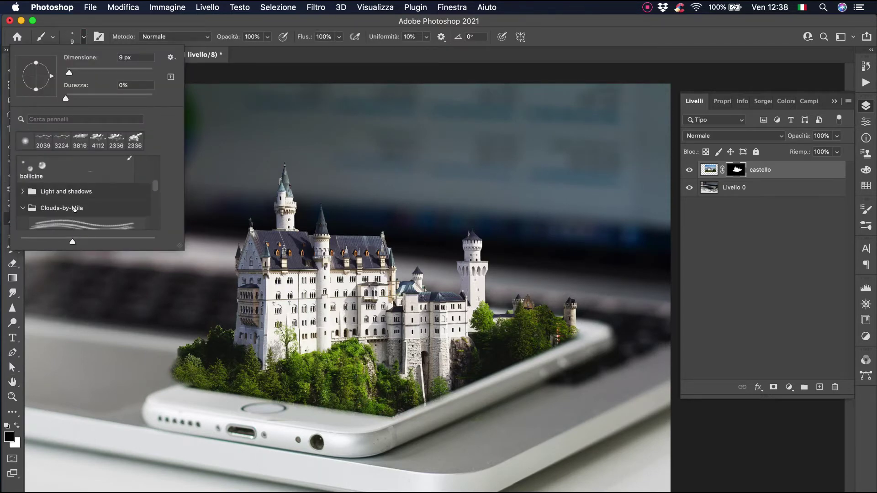
{"action": "scroll", "coordinate": [74, 209], "scroll_direction": "down", "scroll_amount": 2}
{"action": "scroll", "coordinate": [75, 209], "scroll_direction": "down", "scroll_amount": 2}
{"action": "scroll", "coordinate": [74, 210], "scroll_direction": "down", "scroll_amount": 2}
{"action": "scroll", "coordinate": [74, 211], "scroll_direction": "down", "scroll_amount": 2}
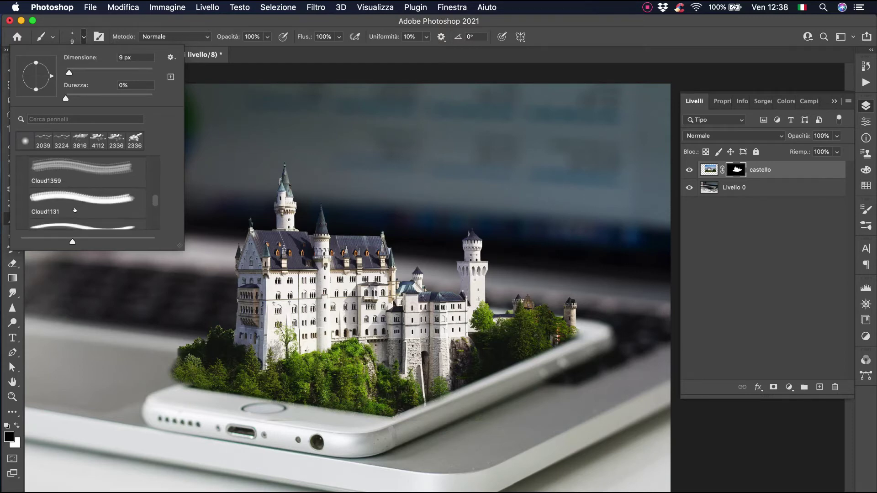
{"action": "scroll", "coordinate": [74, 210], "scroll_direction": "down", "scroll_amount": 2}
{"action": "scroll", "coordinate": [73, 201], "scroll_direction": "down", "scroll_amount": 1}
{"action": "left_click", "coordinate": [70, 183]}
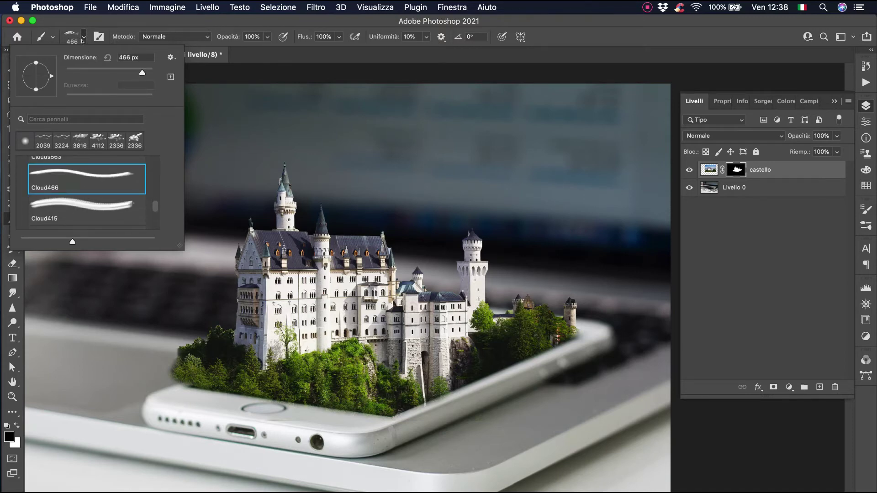
{"action": "left_click_drag", "start_coordinate": [142, 72], "coordinate": [147, 72]}
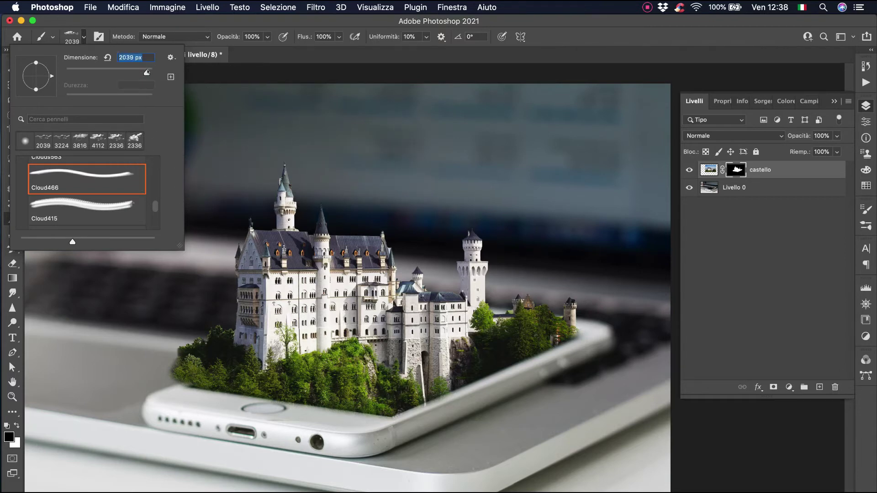
{"action": "left_click_drag", "start_coordinate": [147, 72], "coordinate": [148, 73]}
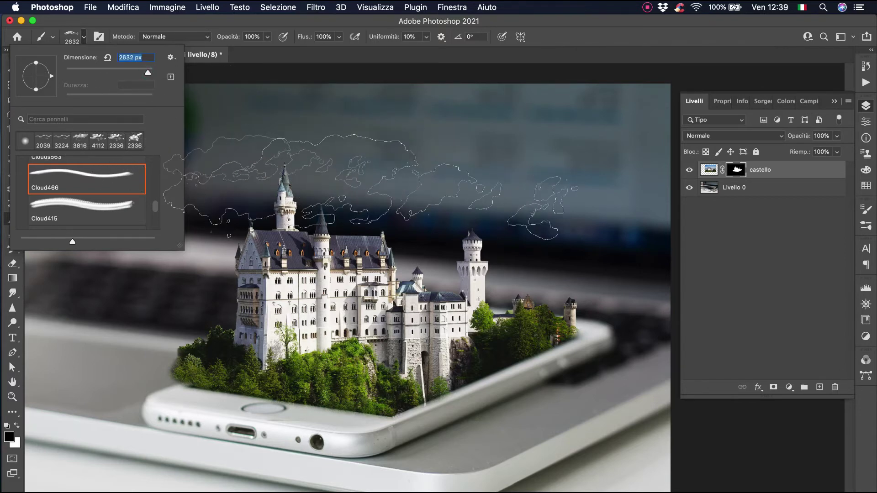
{"action": "key", "text": "Return"}
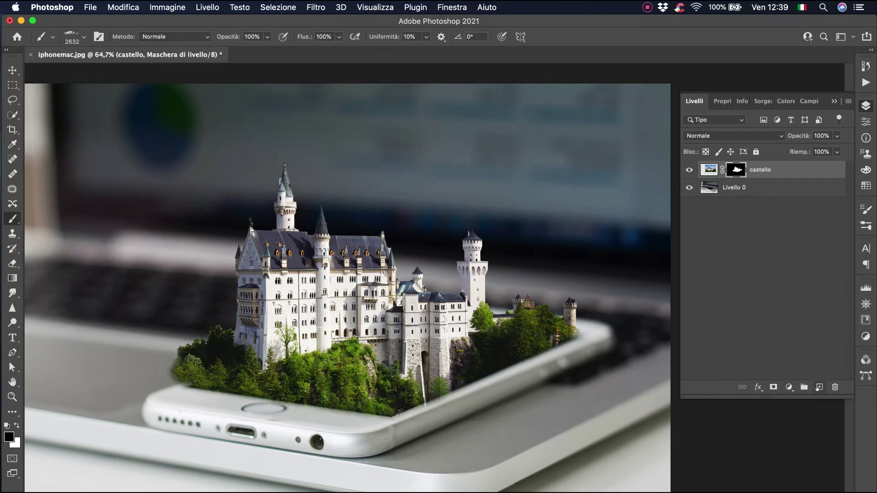
Step: Stamp white Cloud466 clouds on a new layer, move it below castello, and mask some lower-left grass
{"action": "left_click", "coordinate": [819, 387]}
{"action": "key", "text": "x"}
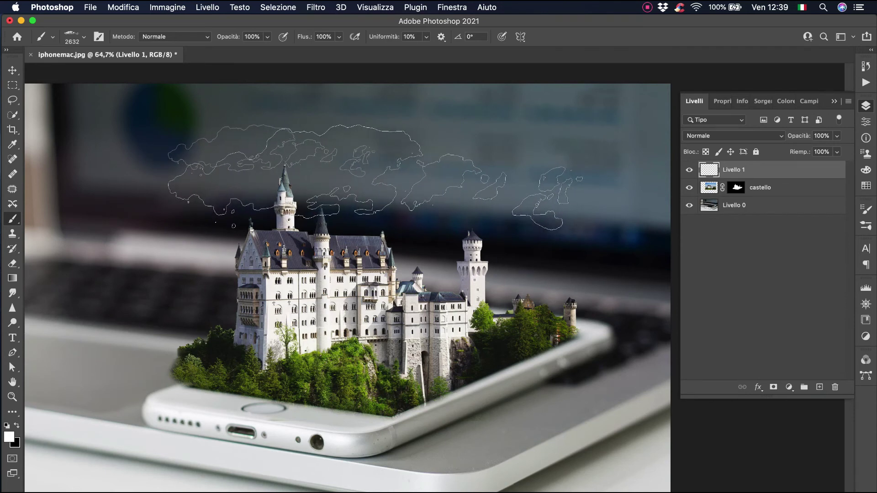
{"action": "left_click", "coordinate": [381, 181]}
{"action": "left_click_drag", "start_coordinate": [812, 171], "coordinate": [811, 191]}
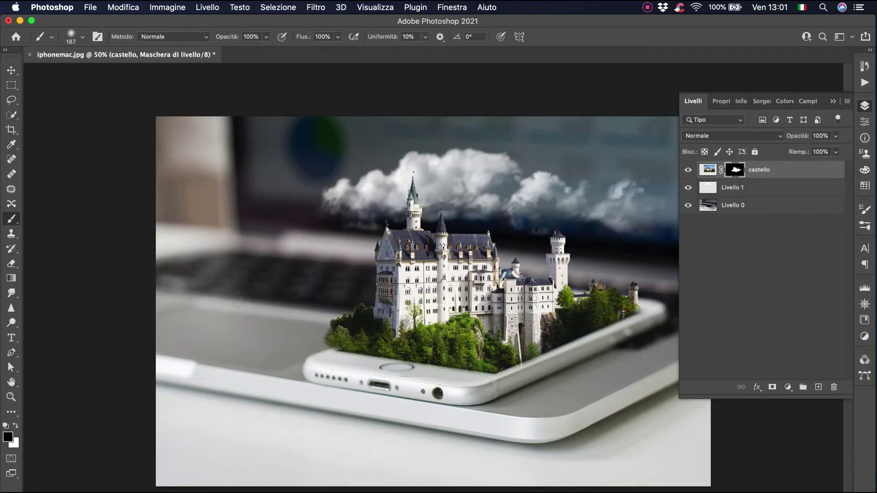
{"action": "left_click_drag", "start_coordinate": [309, 341], "coordinate": [322, 326]}
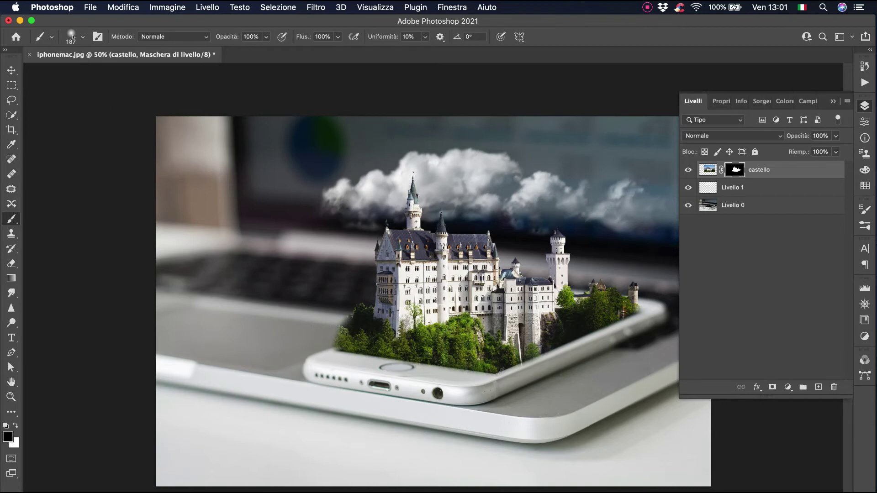
Step: Mask out lower-left grass on castello with a 55 px brush, then add a new layer with white
{"action": "left_click", "coordinate": [82, 37]}
{"action": "type", "text": "55"}
{"action": "key", "text": "Return"}
{"action": "mouse_move", "coordinate": [341, 341]}
{"action": "left_mouse_down"}
{"action": "mouse_move", "coordinate": [347, 321]}
{"action": "mouse_move", "coordinate": [354, 336]}
{"action": "mouse_move", "coordinate": [354, 319]}
{"action": "mouse_move", "coordinate": [359, 325]}
{"action": "left_mouse_up"}
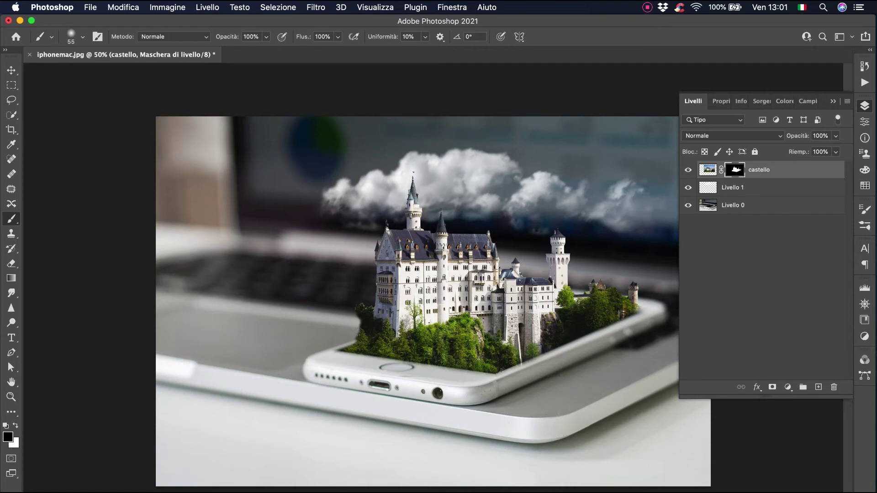
{"action": "mouse_move", "coordinate": [356, 340]}
{"action": "left_mouse_down"}
{"action": "mouse_move", "coordinate": [361, 323]}
{"action": "mouse_move", "coordinate": [368, 338]}
{"action": "mouse_move", "coordinate": [361, 320]}
{"action": "mouse_move", "coordinate": [372, 327]}
{"action": "left_mouse_up"}
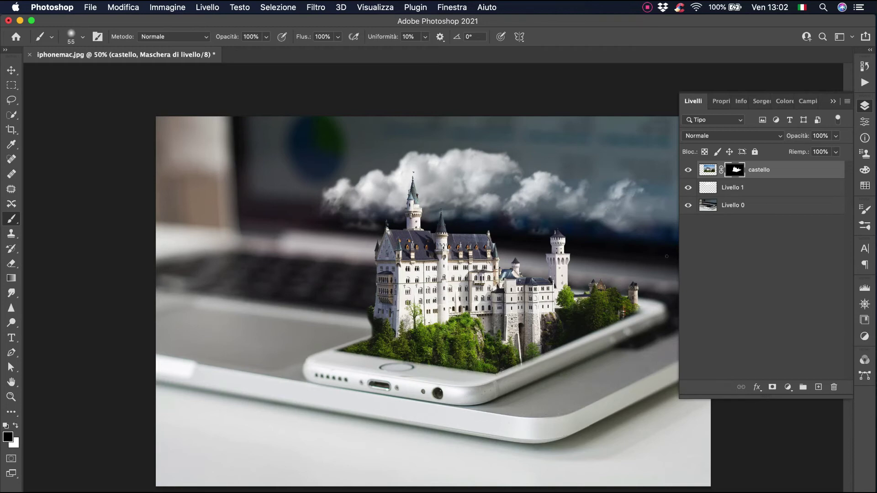
{"action": "left_click", "coordinate": [818, 387]}
{"action": "key", "text": "x"}
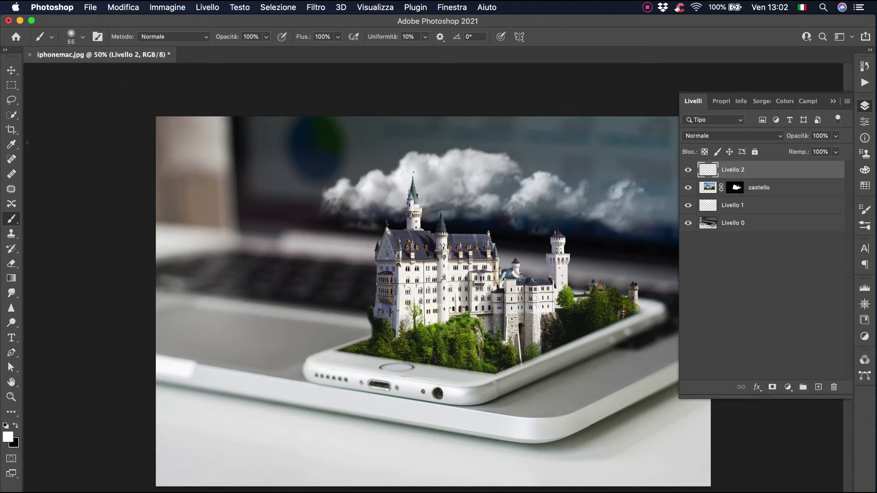
Step: Choose the Cloud324 cloud brush and enlarge it to 2039 px
{"action": "left_click", "coordinate": [82, 36]}
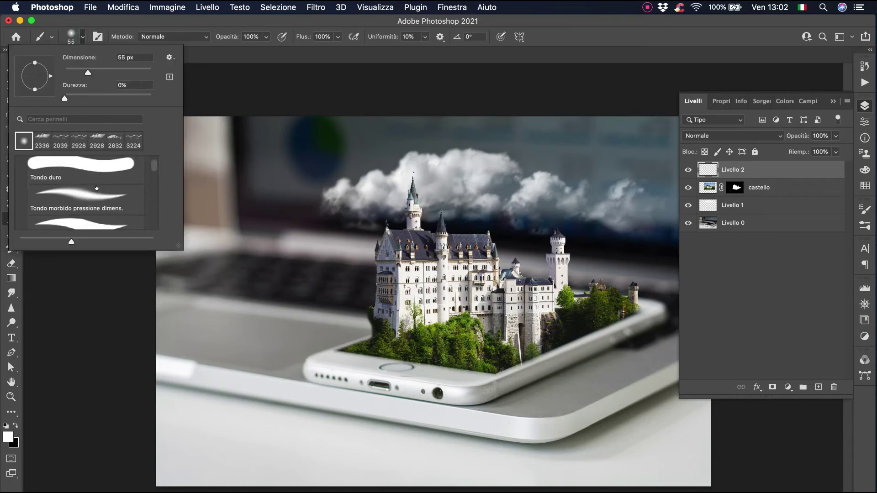
{"action": "scroll", "coordinate": [96, 188], "scroll_direction": "down", "scroll_amount": 5}
{"action": "left_click_drag", "start_coordinate": [155, 181], "coordinate": [154, 193]}
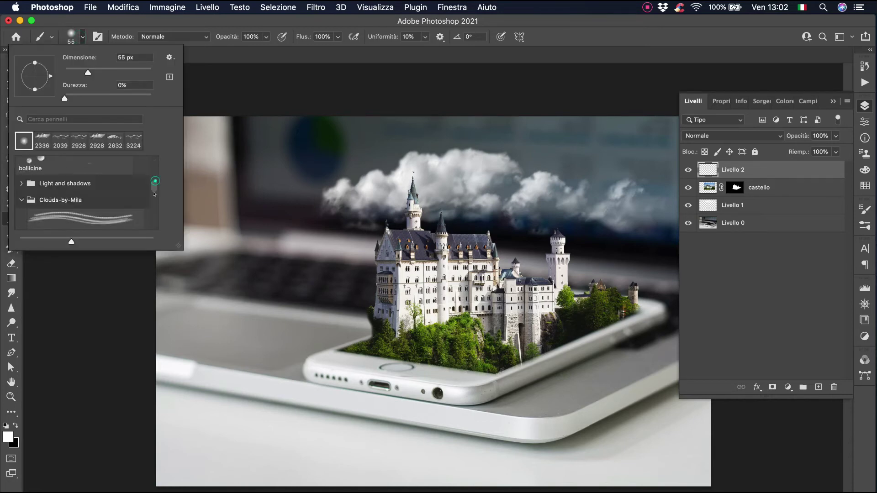
{"action": "scroll", "coordinate": [102, 169], "scroll_direction": "down", "scroll_amount": 3}
{"action": "scroll", "coordinate": [103, 170], "scroll_direction": "down", "scroll_amount": 2}
{"action": "scroll", "coordinate": [91, 168], "scroll_direction": "down", "scroll_amount": 5}
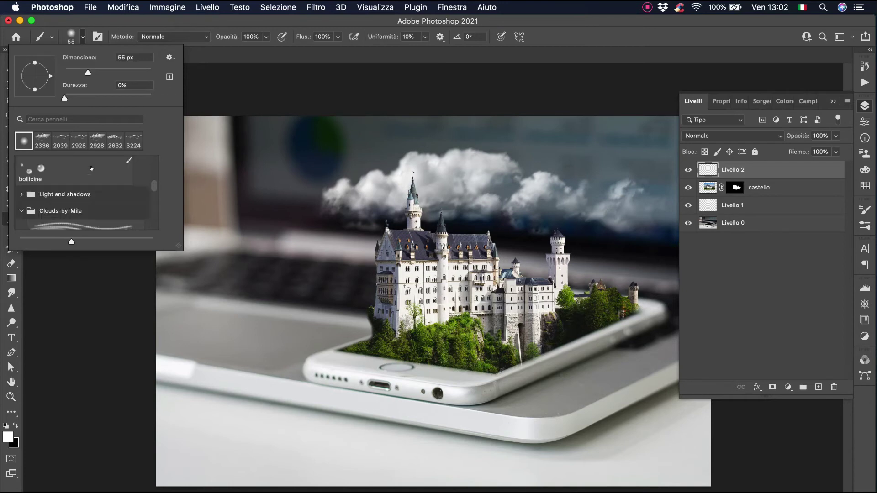
{"action": "left_click", "coordinate": [91, 168]}
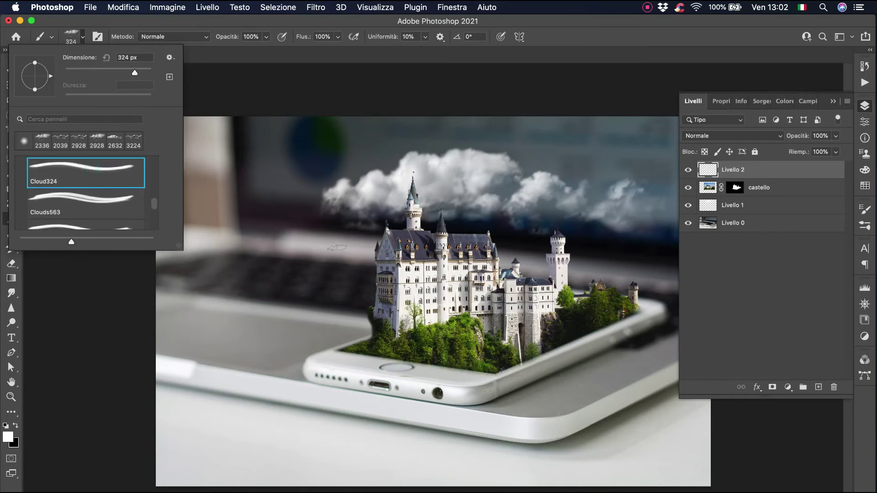
{"action": "left_click_drag", "start_coordinate": [135, 72], "coordinate": [146, 72]}
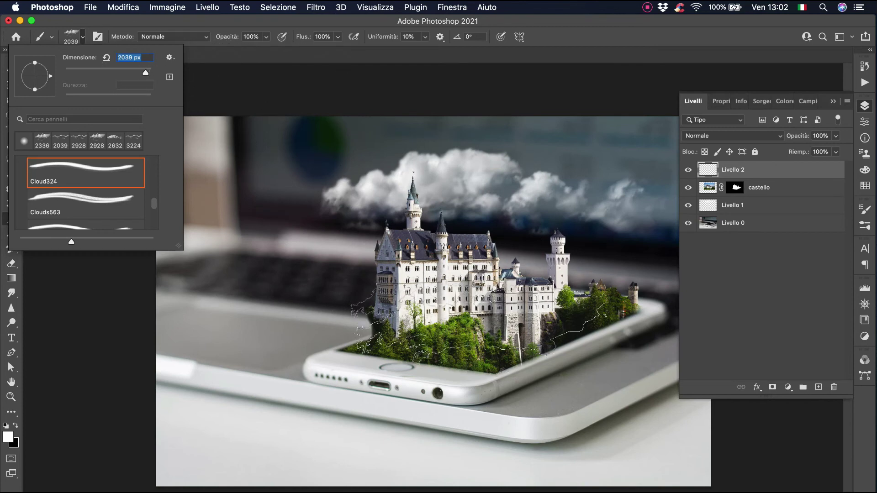
Step: Paint white mist around the castle's base and add a layer mask to Livello 2
{"action": "left_click", "coordinate": [486, 336]}
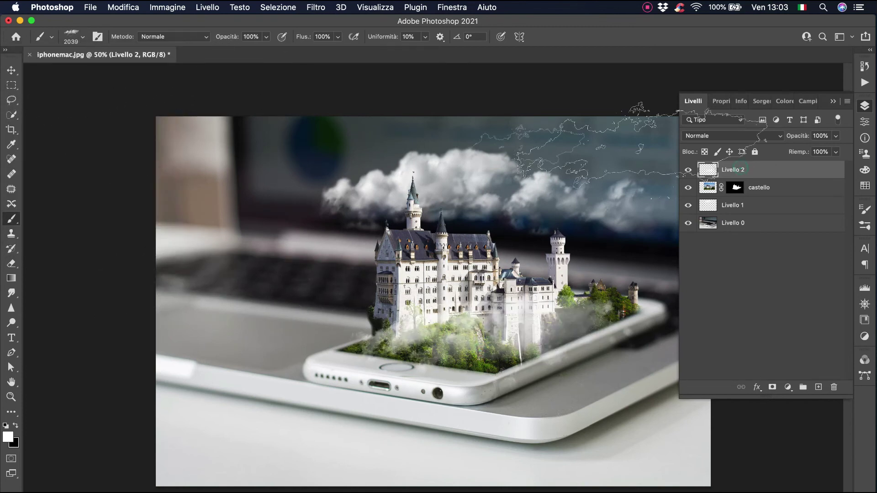
{"action": "left_click", "coordinate": [772, 387]}
{"action": "key", "text": "x"}
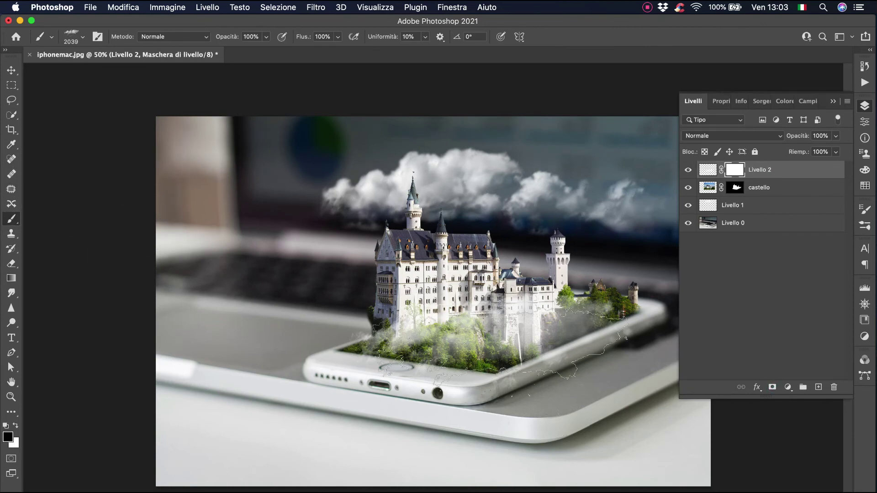
Step: Mask away some mist near the cliff with a 163 px soft round brush, then add Livello 3
{"action": "left_click", "coordinate": [83, 37]}
{"action": "left_click", "coordinate": [42, 144]}
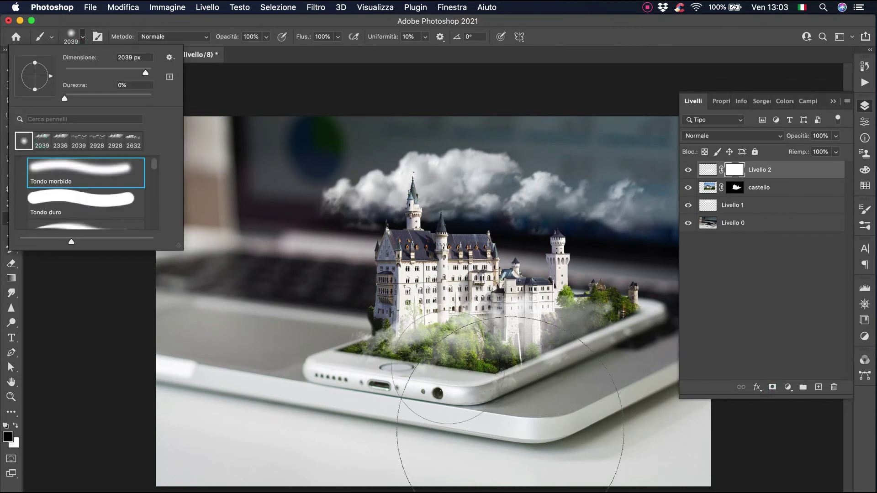
{"action": "left_click_drag", "start_coordinate": [109, 71], "coordinate": [128, 71]}
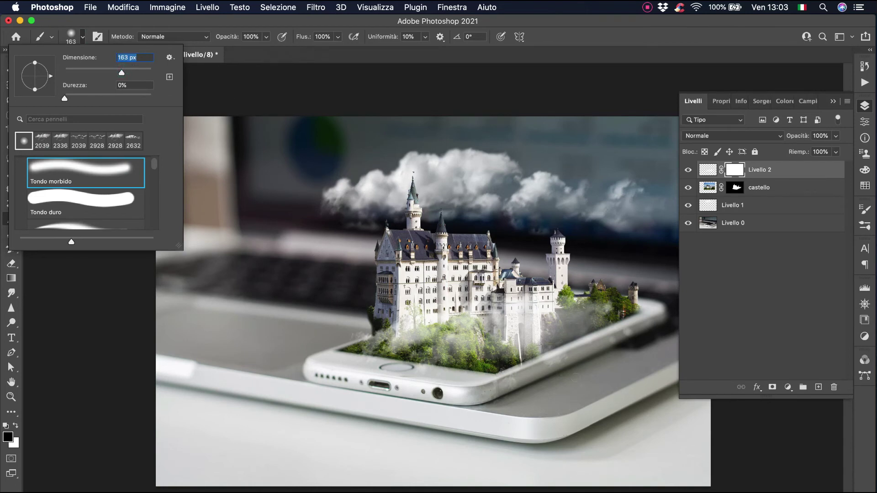
{"action": "key", "text": "Return"}
{"action": "left_click_drag", "start_coordinate": [561, 351], "coordinate": [550, 356]}
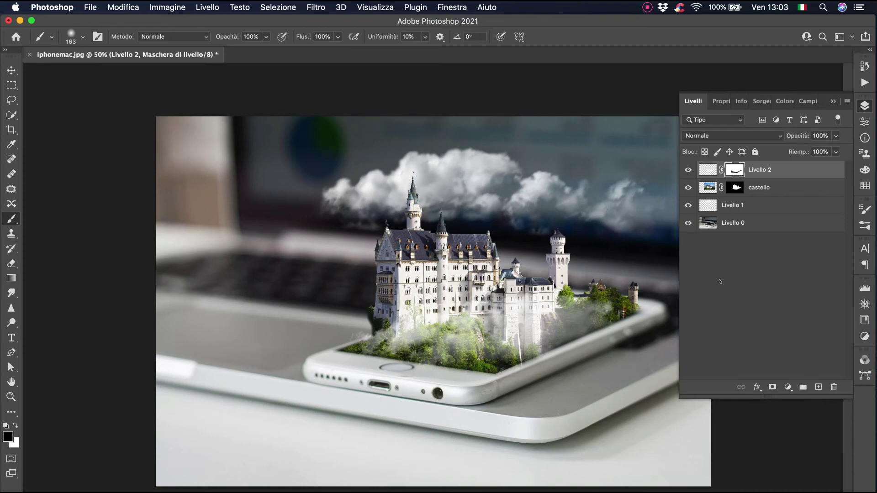
{"action": "left_click", "coordinate": [817, 387]}
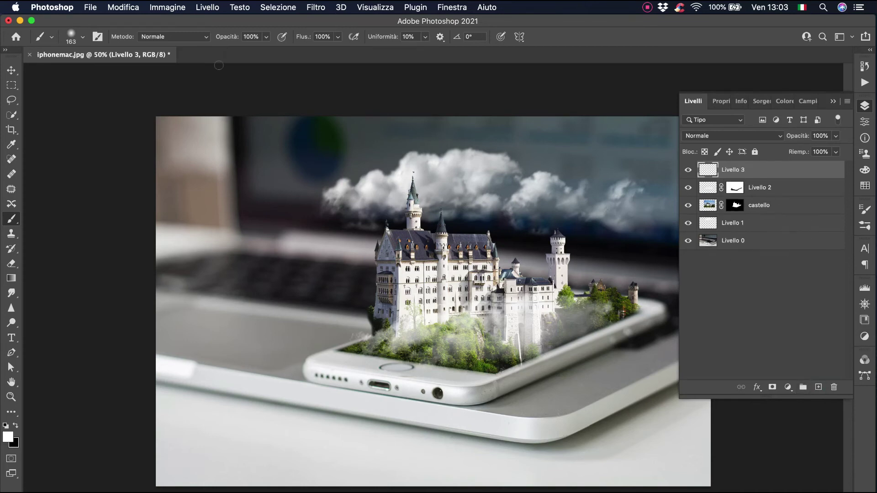
Step: Stamp small white clouds on Livello 3 with the Clouds624 brush at 1743 px
{"action": "left_click", "coordinate": [83, 37]}
{"action": "scroll", "coordinate": [152, 168], "scroll_direction": "down", "scroll_amount": 3}
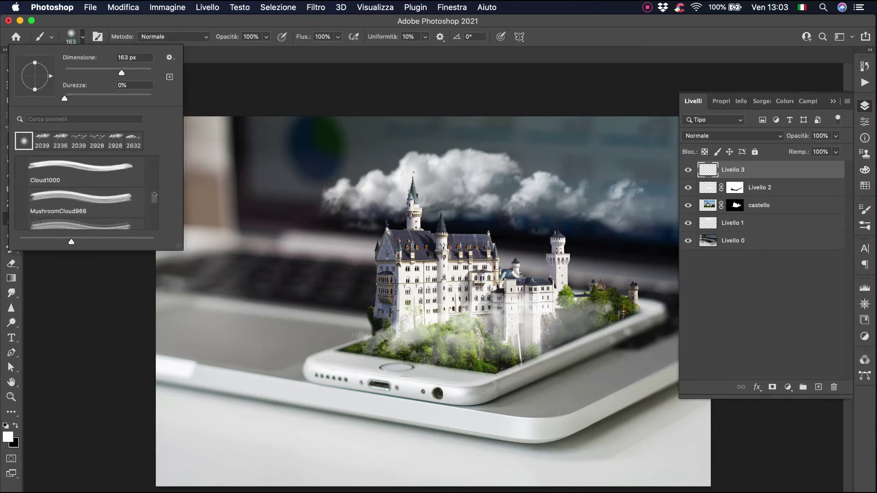
{"action": "scroll", "coordinate": [105, 186], "scroll_direction": "down", "scroll_amount": 3}
{"action": "scroll", "coordinate": [105, 186], "scroll_direction": "down", "scroll_amount": 3}
{"action": "scroll", "coordinate": [105, 187], "scroll_direction": "down", "scroll_amount": 2}
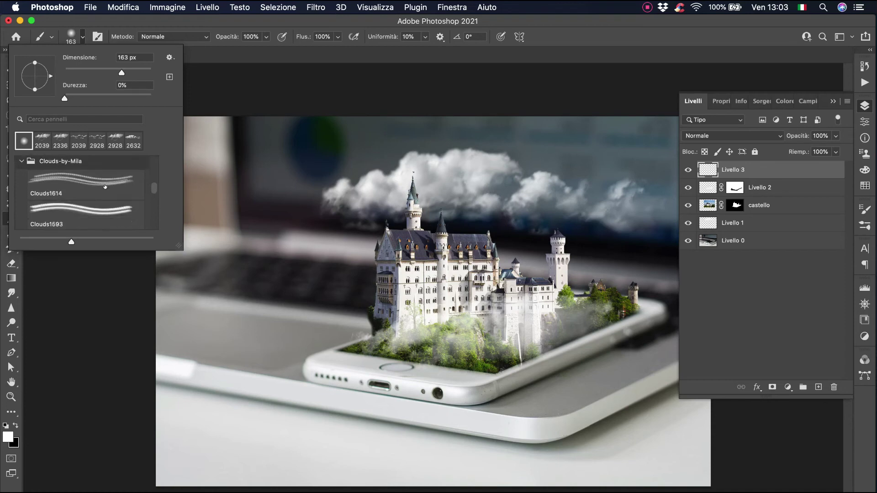
{"action": "scroll", "coordinate": [105, 187], "scroll_direction": "down", "scroll_amount": 3}
{"action": "scroll", "coordinate": [105, 187], "scroll_direction": "down", "scroll_amount": 2}
{"action": "scroll", "coordinate": [105, 187], "scroll_direction": "down", "scroll_amount": 3}
{"action": "scroll", "coordinate": [105, 186], "scroll_direction": "down", "scroll_amount": 2}
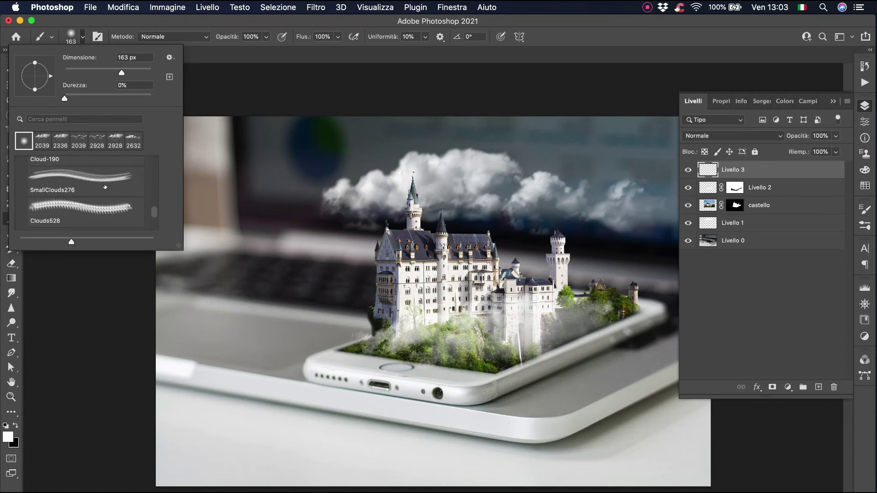
{"action": "scroll", "coordinate": [105, 187], "scroll_direction": "down", "scroll_amount": 2}
{"action": "scroll", "coordinate": [105, 187], "scroll_direction": "down", "scroll_amount": 1}
{"action": "scroll", "coordinate": [101, 192], "scroll_direction": "down", "scroll_amount": 2}
{"action": "left_click", "coordinate": [91, 201]}
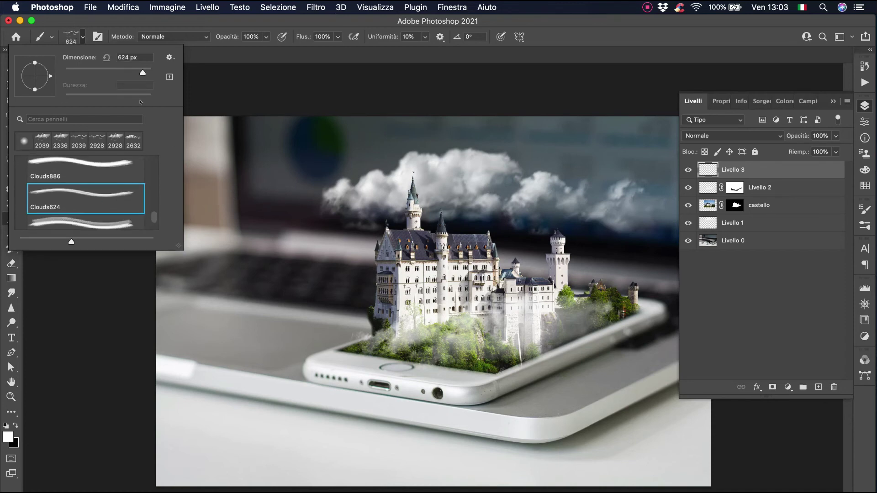
{"action": "left_click_drag", "start_coordinate": [142, 72], "coordinate": [145, 72]}
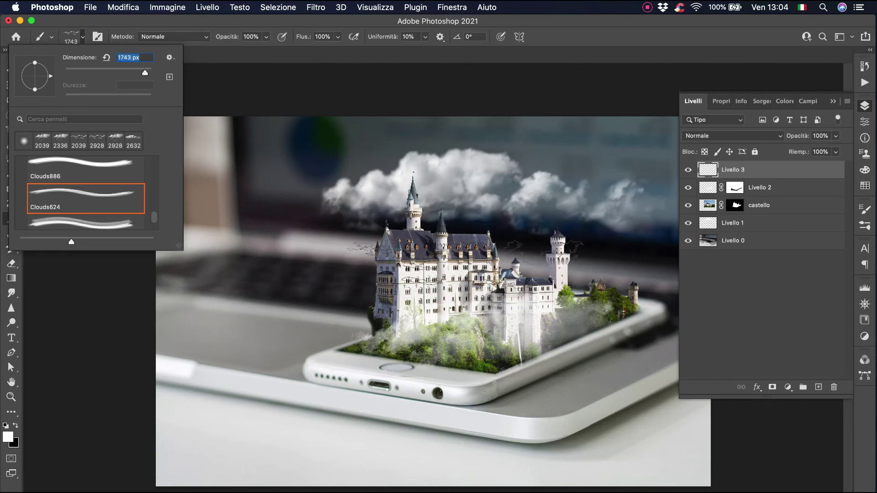
{"action": "left_click", "coordinate": [467, 263]}
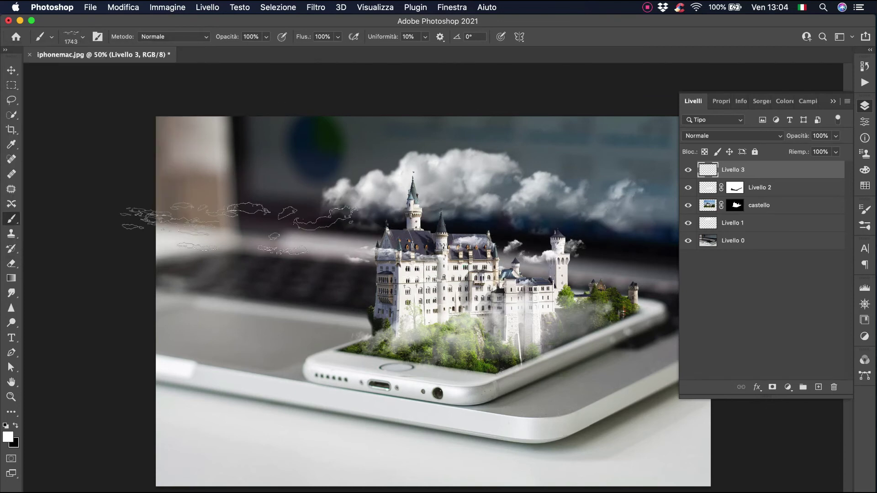
Step: Scale the clouds to about 118% and shift them up-left among the castle towers
{"action": "key", "text": "ctrl+t"}
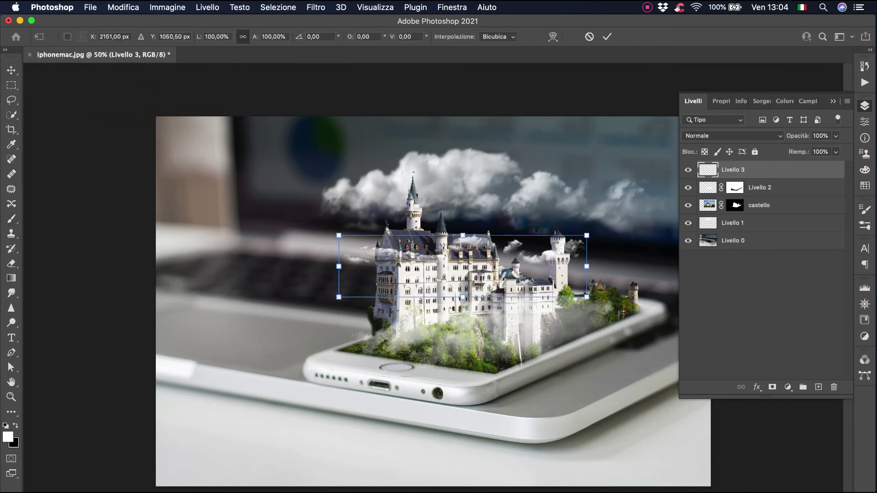
{"action": "left_click_drag", "start_coordinate": [587, 296], "coordinate": [632, 308]}
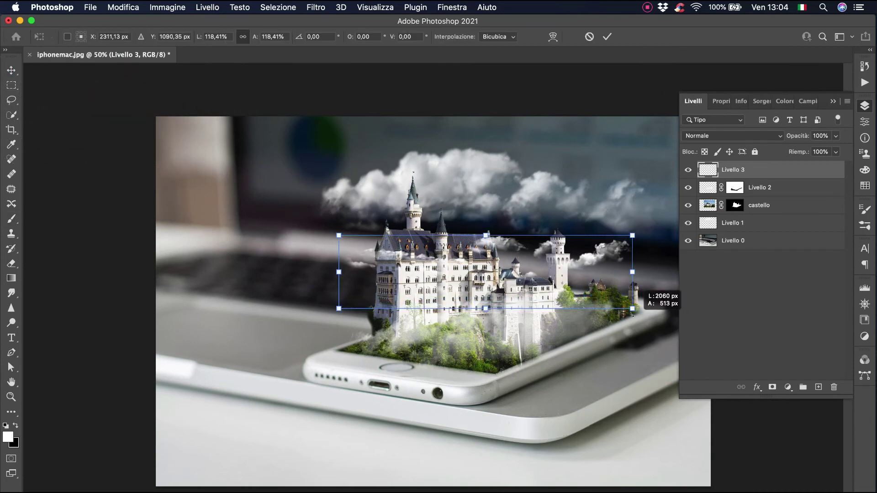
{"action": "left_click_drag", "start_coordinate": [597, 255], "coordinate": [593, 248]}
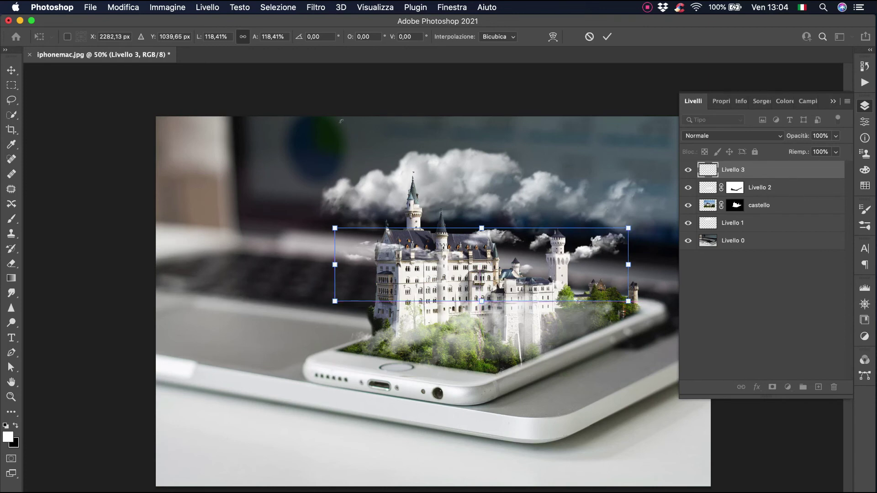
{"action": "key", "text": "Return"}
{"action": "left_click", "coordinate": [790, 206]}
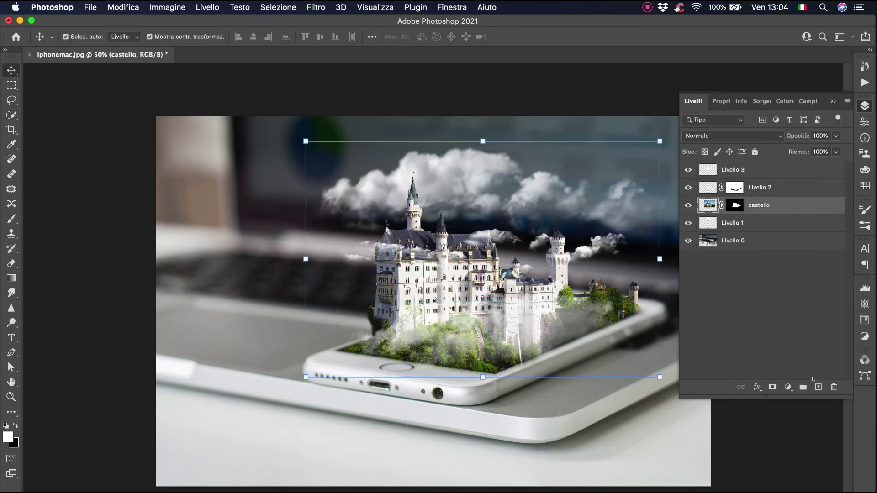
Step: Clip a Levels adjustment with black input 39 to castello and compare the image with and without it
{"action": "left_click", "coordinate": [788, 387]}
{"action": "left_click", "coordinate": [795, 444]}
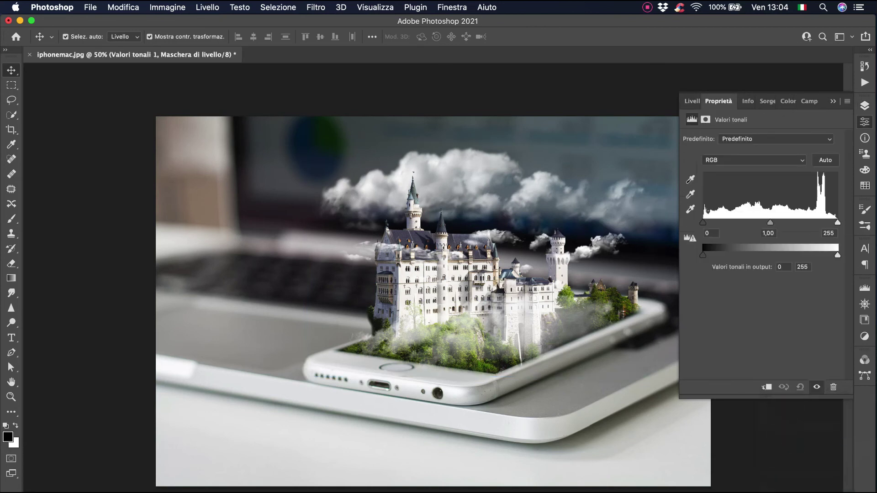
{"action": "left_click_drag", "start_coordinate": [702, 223], "coordinate": [721, 222]}
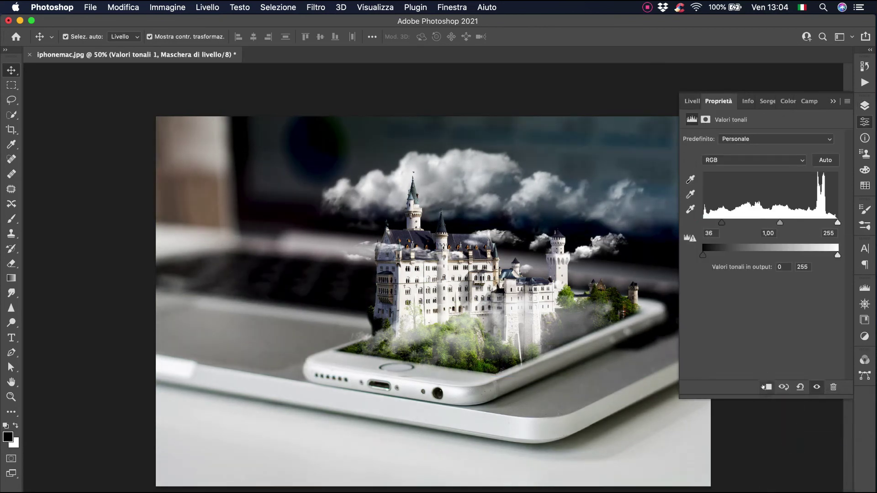
{"action": "left_click", "coordinate": [763, 387]}
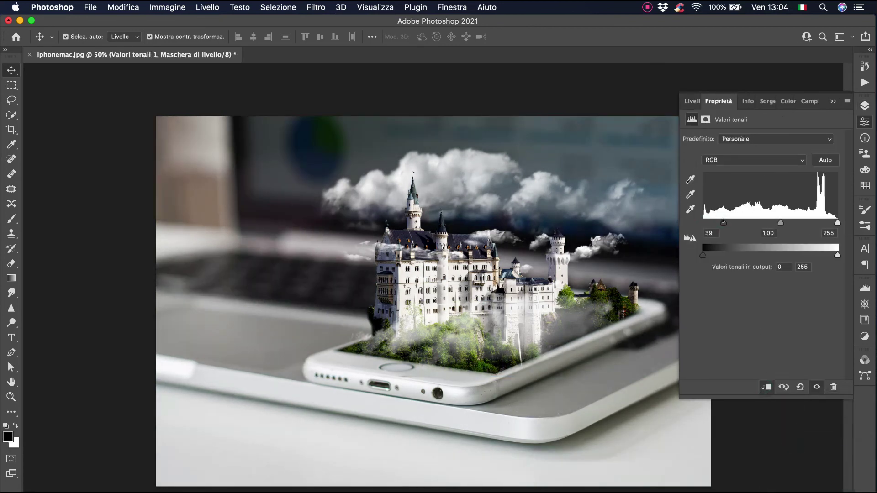
{"action": "key", "text": "F7"}
{"action": "left_click", "coordinate": [688, 205]}
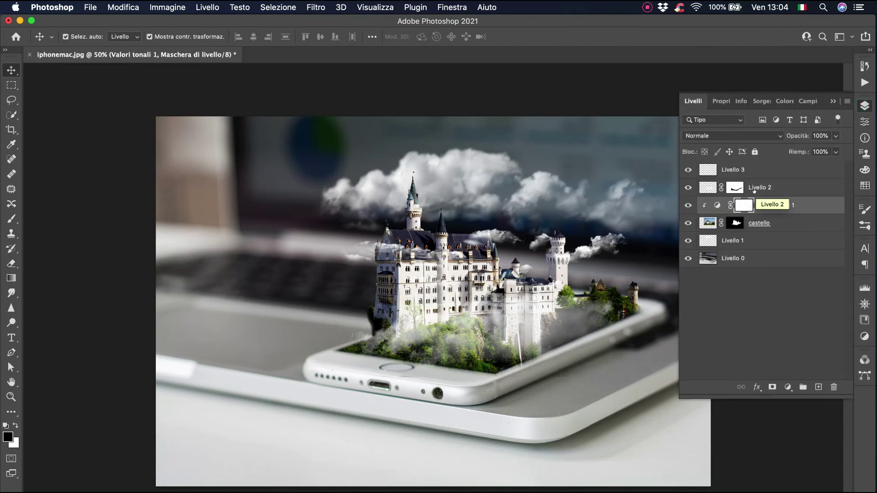
Step: Zoom in on the phone and ready a 58 px brush on castello's layer mask
{"action": "key", "text": "z"}
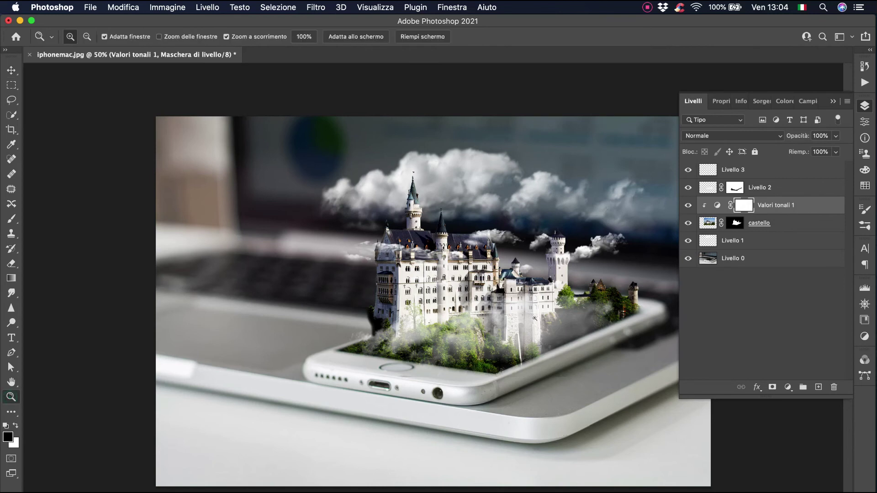
{"action": "left_click", "coordinate": [588, 318]}
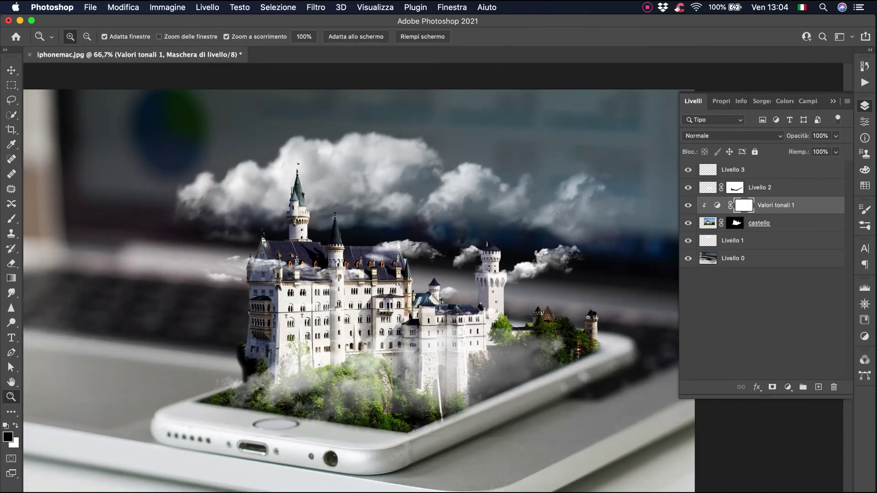
{"action": "left_click", "coordinate": [11, 218]}
{"action": "left_click", "coordinate": [735, 223]}
{"action": "left_click", "coordinate": [83, 36]}
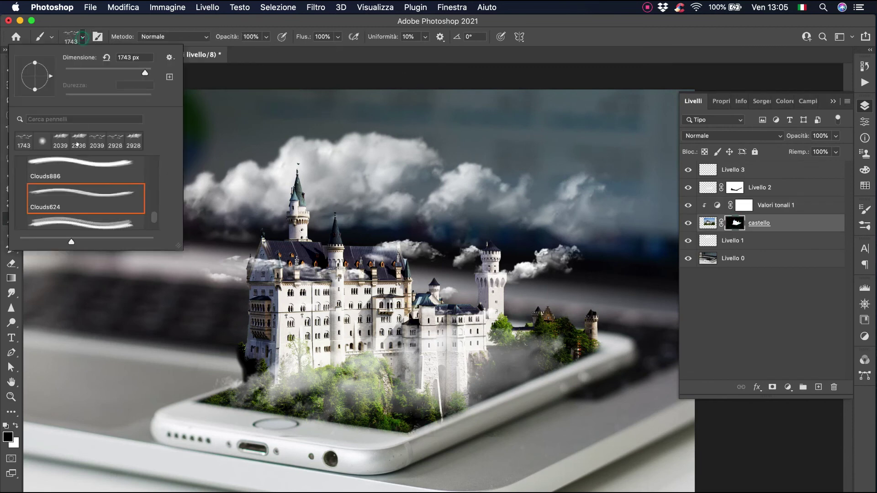
{"action": "left_click_drag", "start_coordinate": [119, 73], "coordinate": [89, 73]}
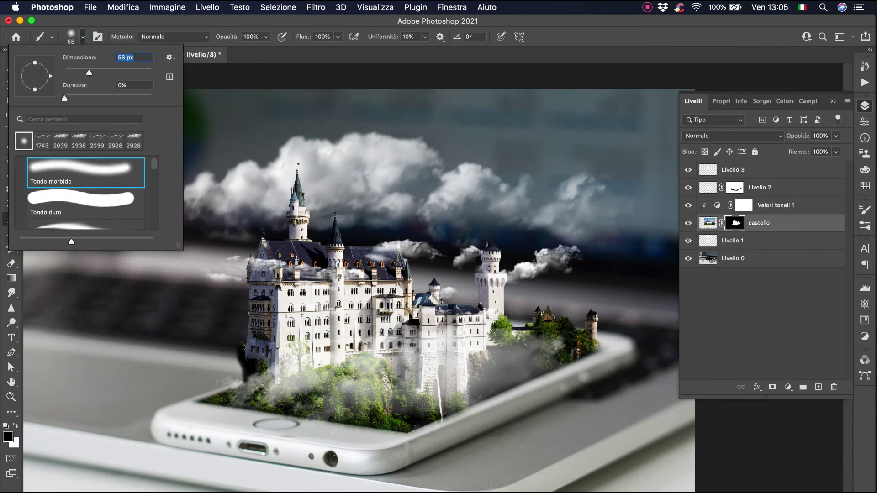
{"action": "key", "text": "Return"}
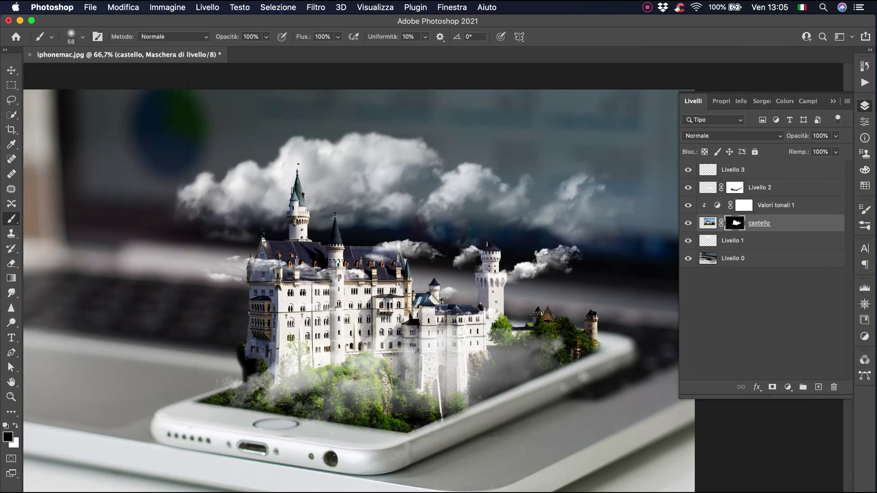
Step: Paint out the castle pixels, small right tower and foliage overlapping the phone's front edge
{"action": "mouse_move", "coordinate": [328, 424]}
{"action": "left_mouse_down"}
{"action": "mouse_move", "coordinate": [386, 434]}
{"action": "mouse_move", "coordinate": [306, 423]}
{"action": "left_mouse_up"}
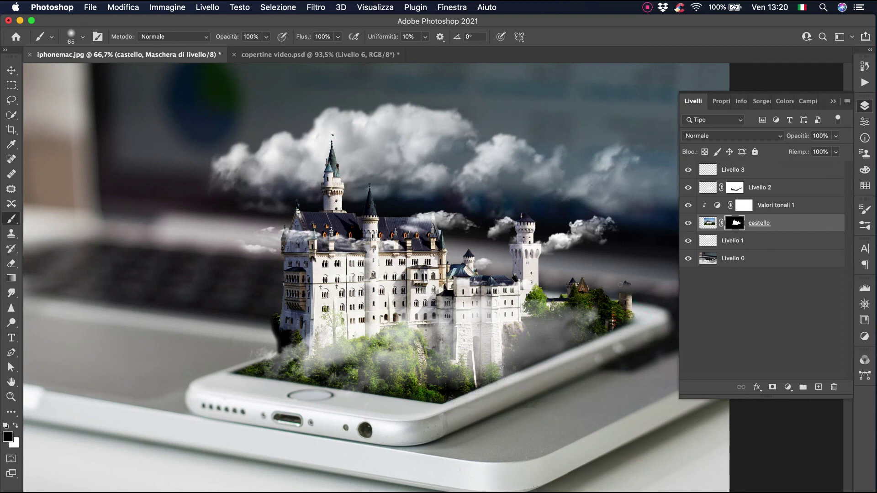
{"action": "left_click_drag", "start_coordinate": [626, 288], "coordinate": [631, 316]}
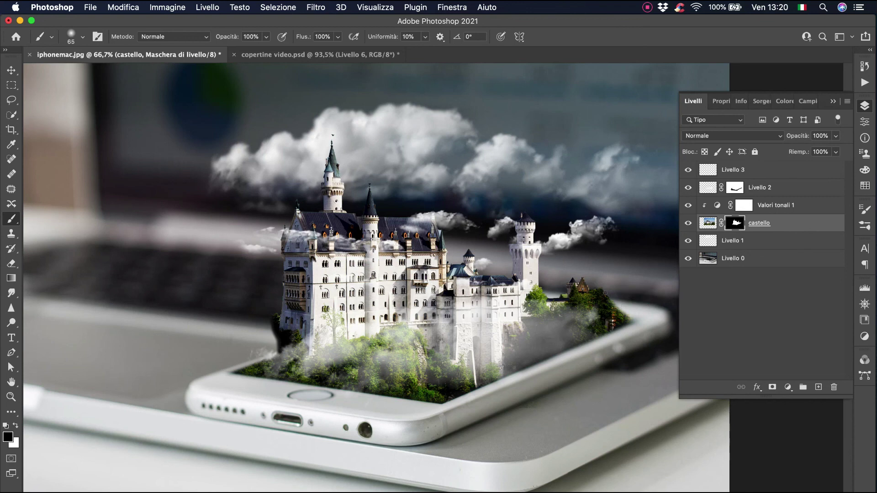
{"action": "mouse_move", "coordinate": [623, 310]}
{"action": "left_mouse_down"}
{"action": "mouse_move", "coordinate": [605, 313]}
{"action": "mouse_move", "coordinate": [599, 294]}
{"action": "mouse_move", "coordinate": [599, 311]}
{"action": "left_mouse_up"}
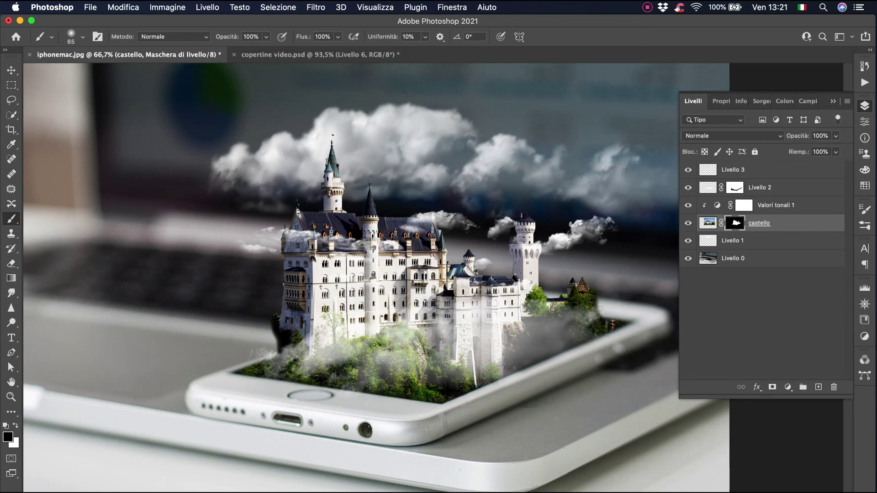
{"action": "mouse_move", "coordinate": [600, 308]}
{"action": "left_mouse_down"}
{"action": "mouse_move", "coordinate": [594, 298]}
{"action": "mouse_move", "coordinate": [610, 311]}
{"action": "left_mouse_up"}
{"action": "key", "text": "z"}
{"action": "left_click", "coordinate": [515, 297], "text": "alt"}
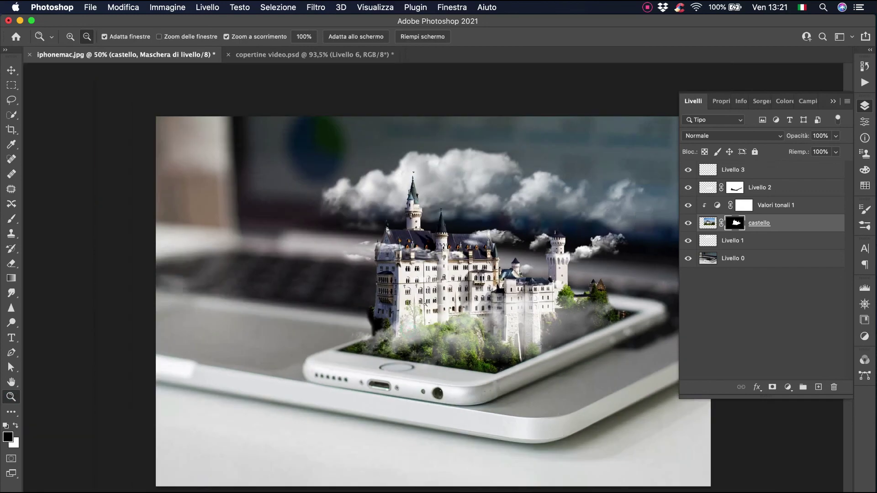
{"action": "left_click_drag", "start_coordinate": [688, 170], "coordinate": [688, 220]}
{"action": "left_click", "coordinate": [688, 220]}
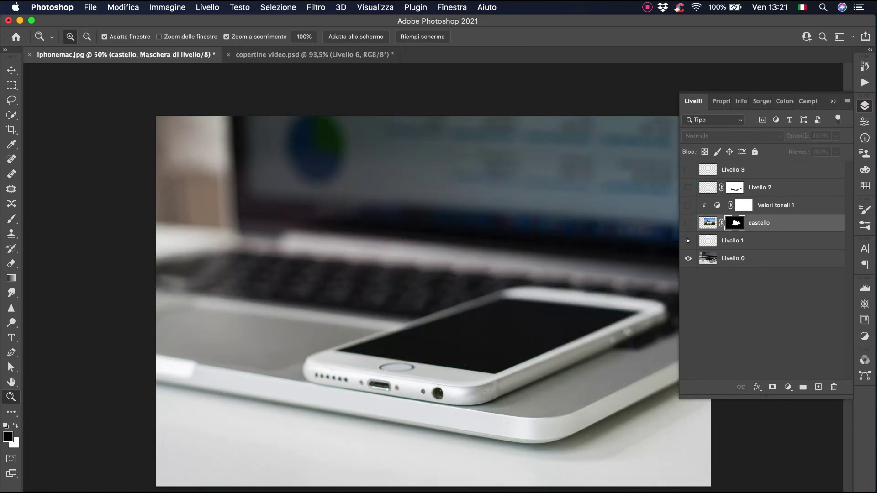
{"action": "left_click", "coordinate": [688, 222]}
{"action": "left_click", "coordinate": [688, 206]}
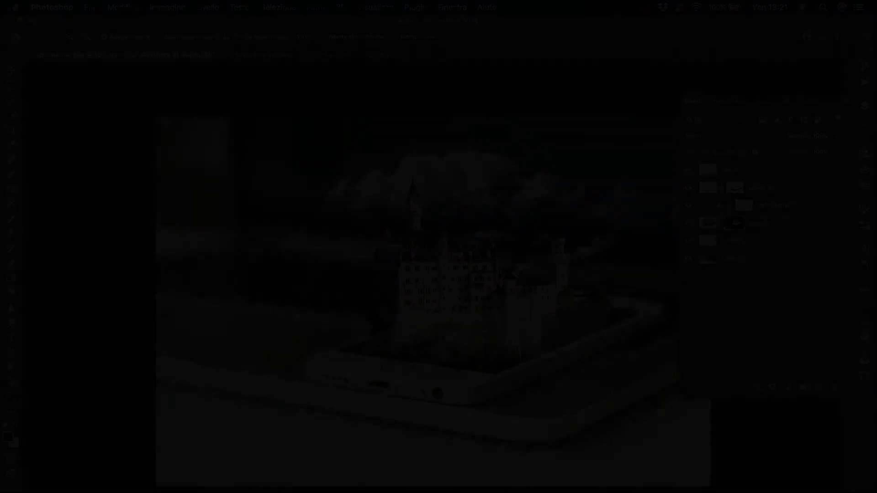